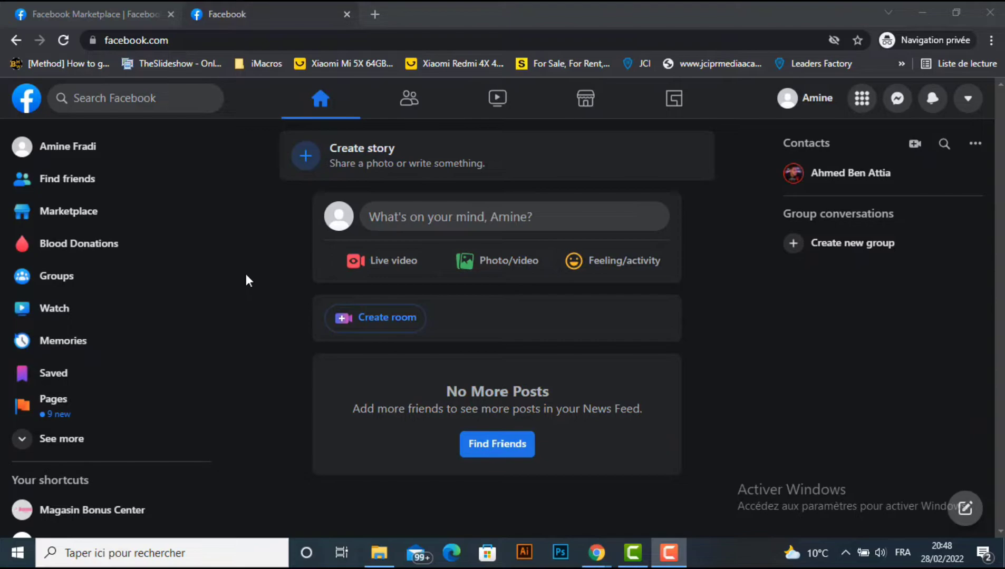
Browse the Marketplace listings across the product sections up to Today's picks.
{"action": "left_click", "coordinate": [94, 8]}
{"action": "scroll", "coordinate": [179, 269], "scroll_direction": "up", "scroll_amount": 5}
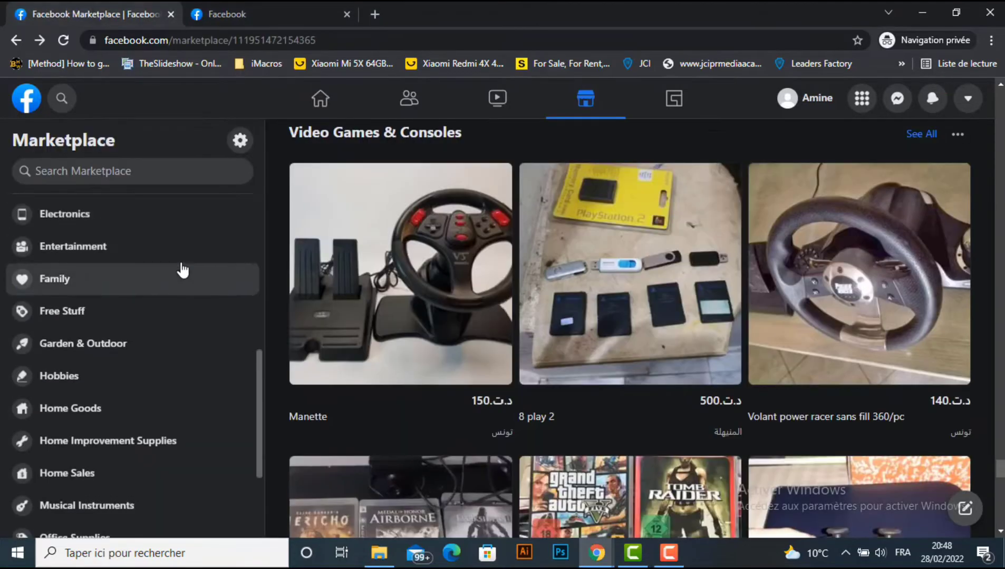
{"action": "scroll", "coordinate": [475, 330], "scroll_direction": "down", "scroll_amount": 5}
{"action": "scroll", "coordinate": [478, 331], "scroll_direction": "down", "scroll_amount": 15}
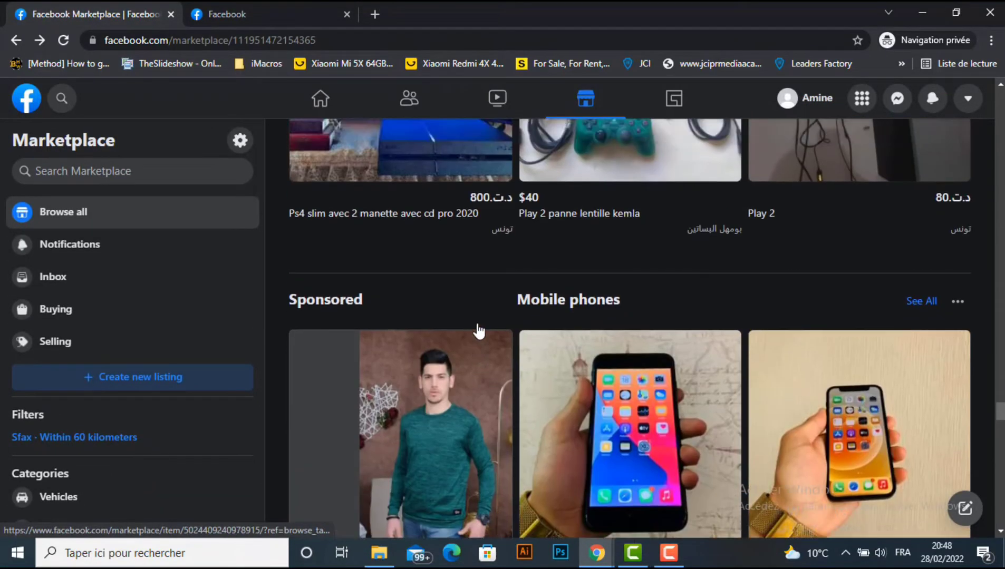
{"action": "scroll", "coordinate": [477, 329], "scroll_direction": "up", "scroll_amount": 10}
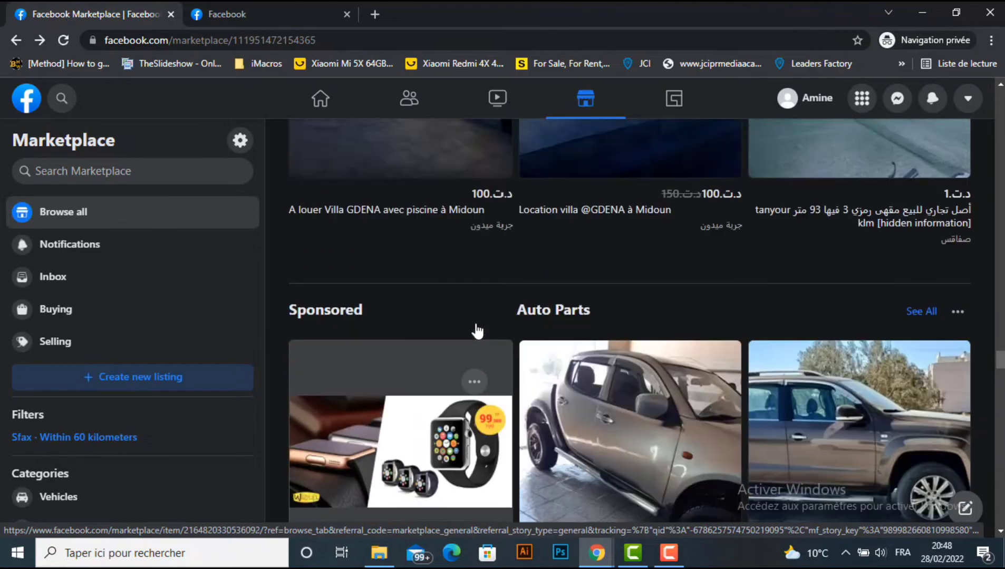
{"action": "scroll", "coordinate": [450, 330], "scroll_direction": "up", "scroll_amount": 8}
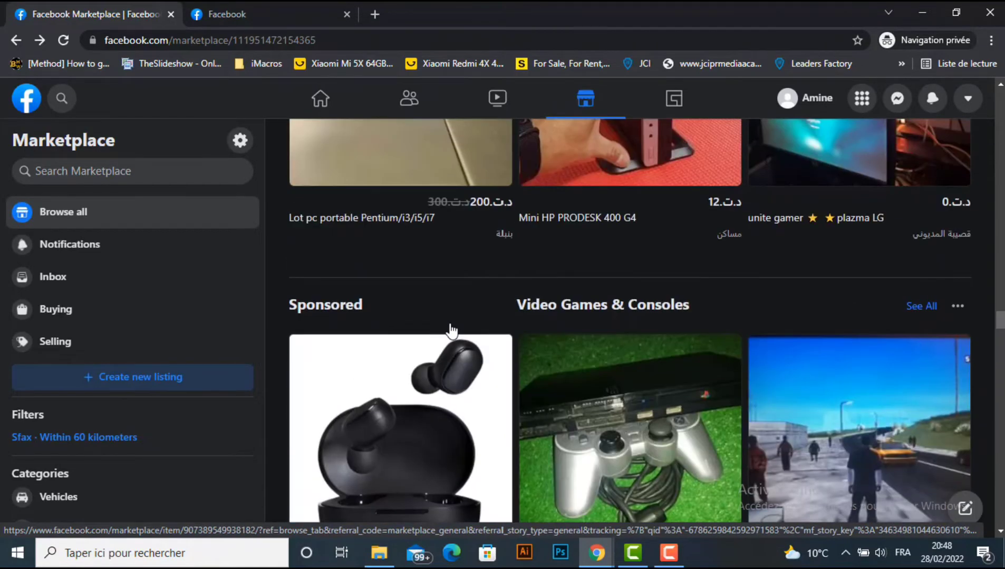
{"action": "scroll", "coordinate": [452, 331], "scroll_direction": "up", "scroll_amount": 17}
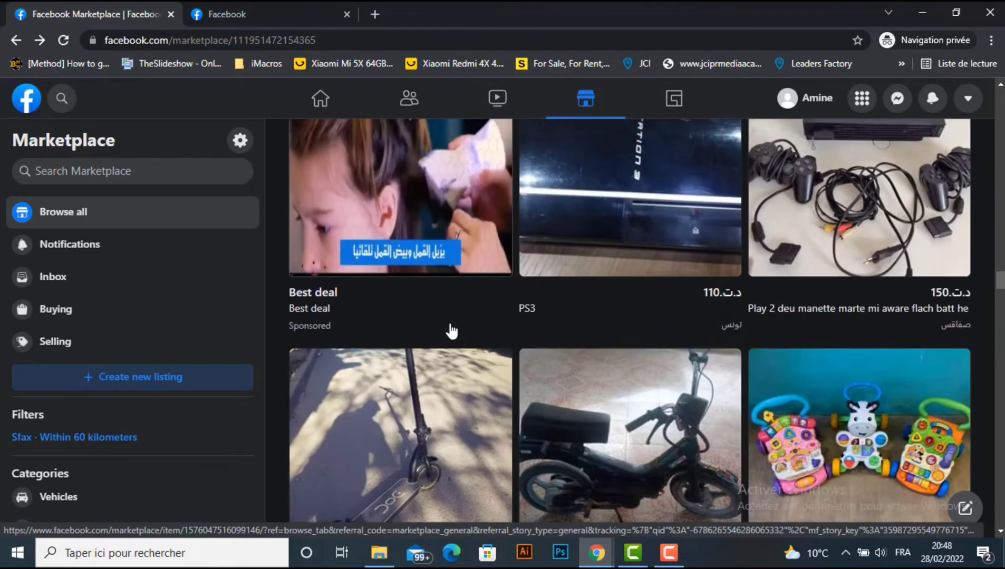
{"action": "scroll", "coordinate": [451, 331], "scroll_direction": "up", "scroll_amount": 8}
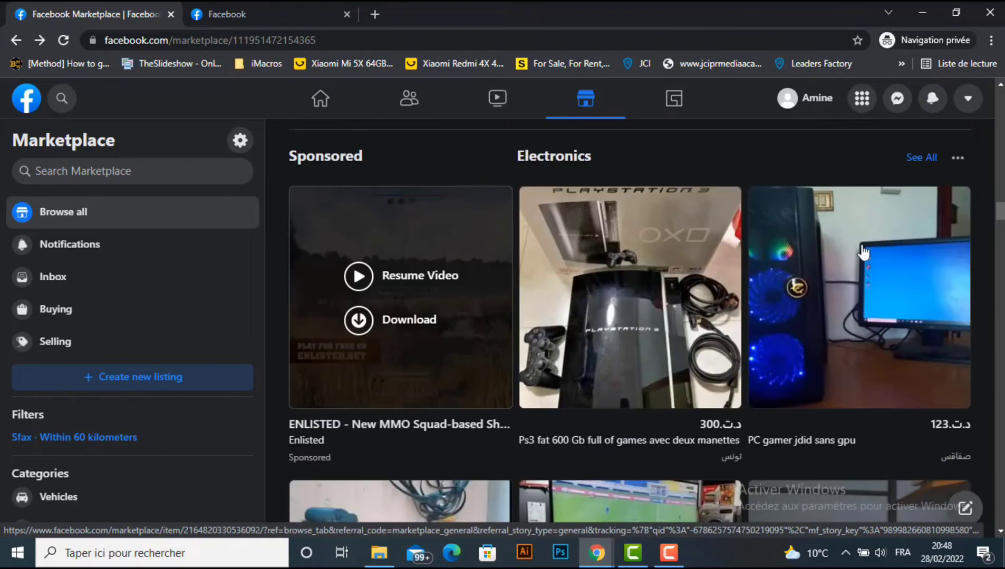
{"action": "scroll", "coordinate": [447, 279], "scroll_direction": "up", "scroll_amount": 10}
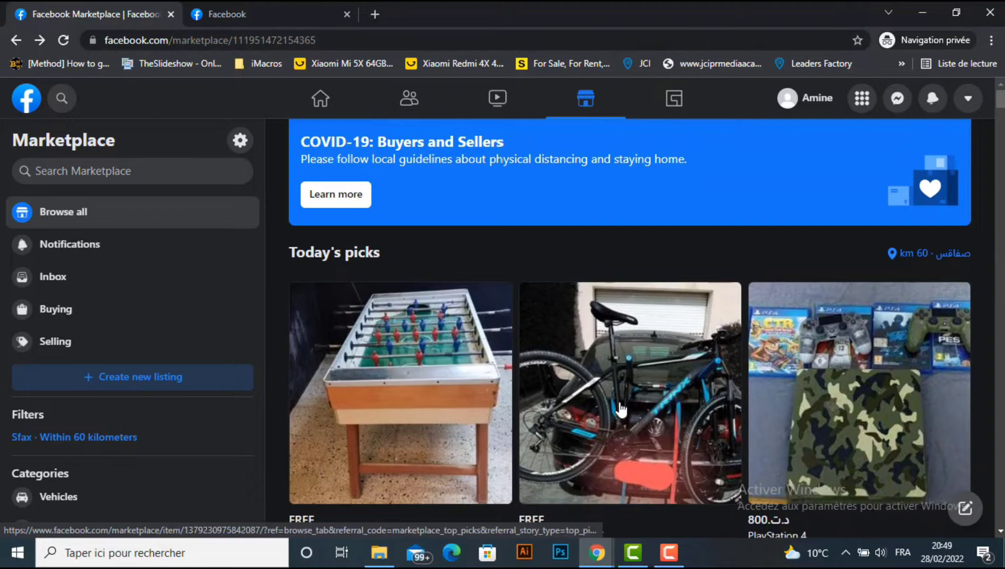
Create a new Marketplace item-for-sale listing from the Facebook home page and add the "How to find and recover deleted Facebook messages" image as its photo.
{"action": "left_click", "coordinate": [247, 9]}
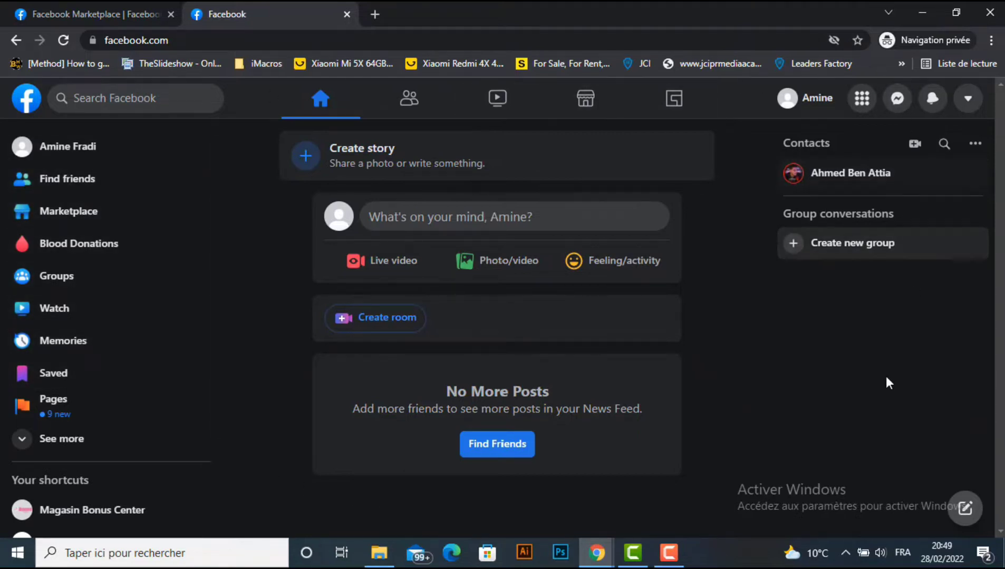
{"action": "left_click", "coordinate": [862, 106]}
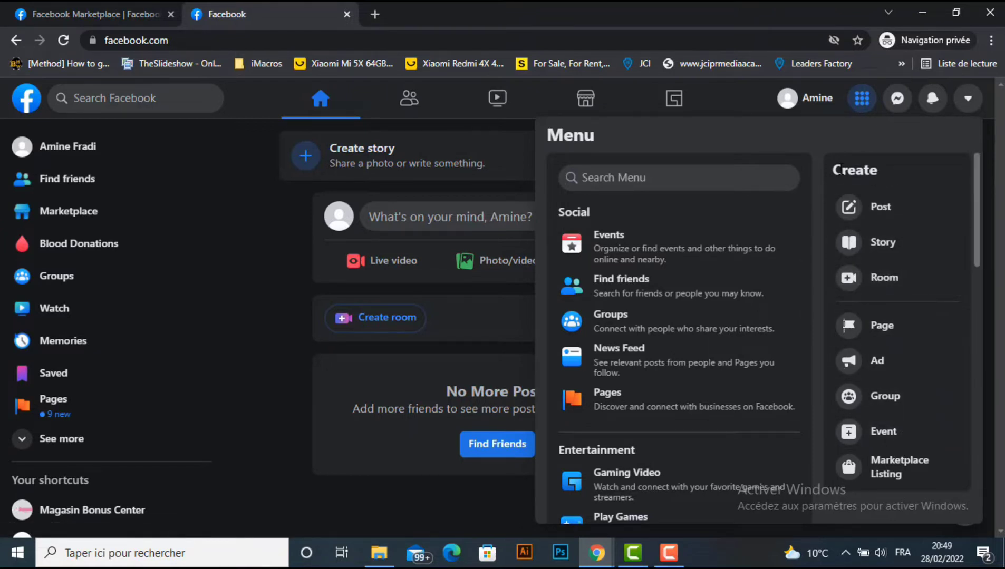
{"action": "left_click", "coordinate": [902, 474]}
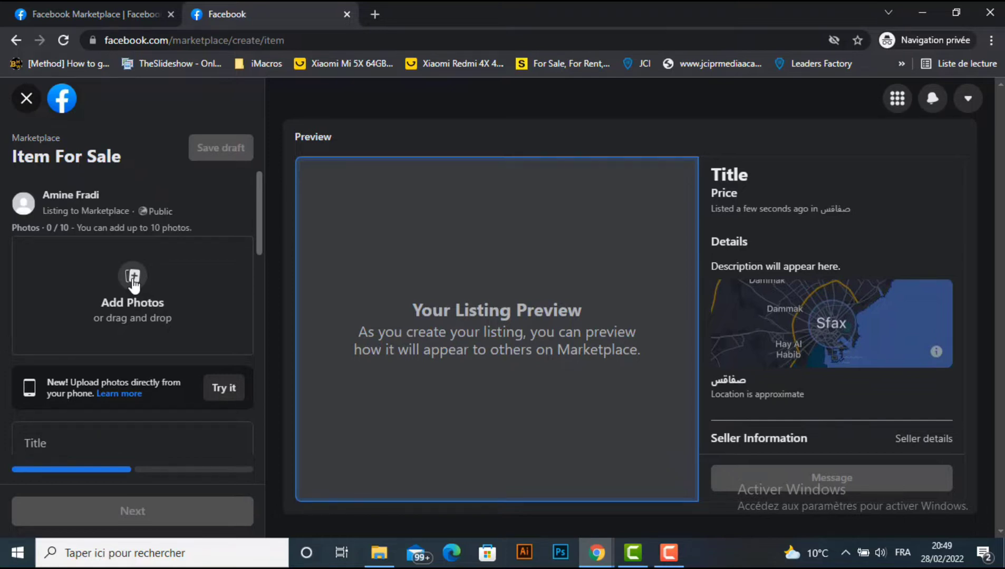
{"action": "left_click", "coordinate": [113, 283]}
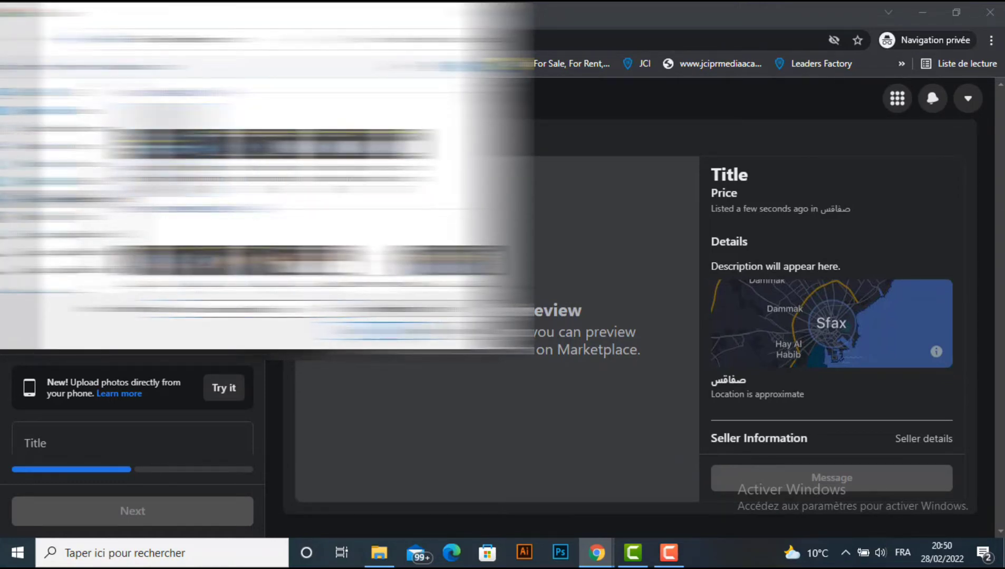
{"action": "double_click", "coordinate": [165, 148]}
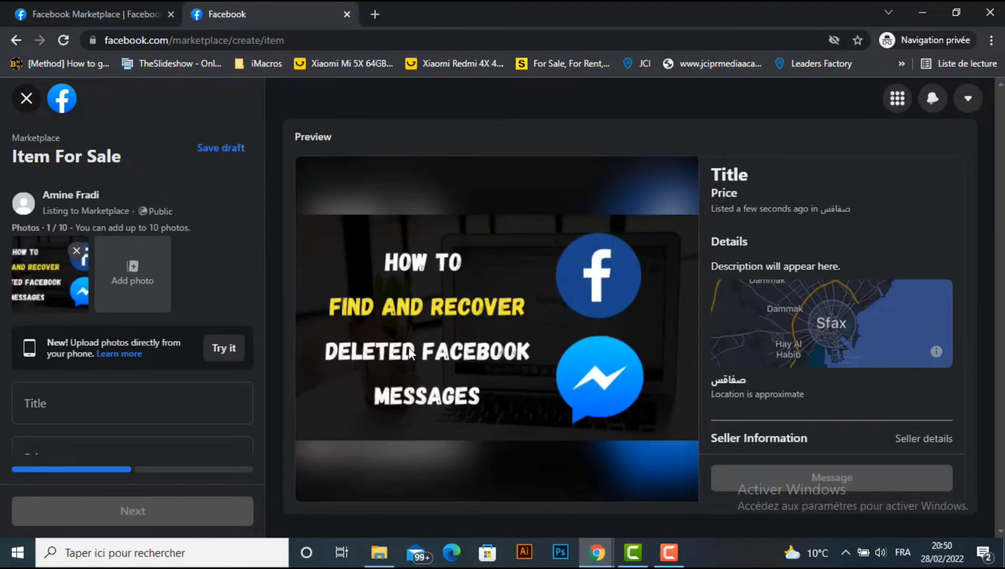
Title the listing "Iphone" and set its price to 500 Tunisian dinars.
{"action": "scroll", "coordinate": [88, 365], "scroll_direction": "down", "scroll_amount": 3}
{"action": "scroll", "coordinate": [83, 352], "scroll_direction": "up", "scroll_amount": 1}
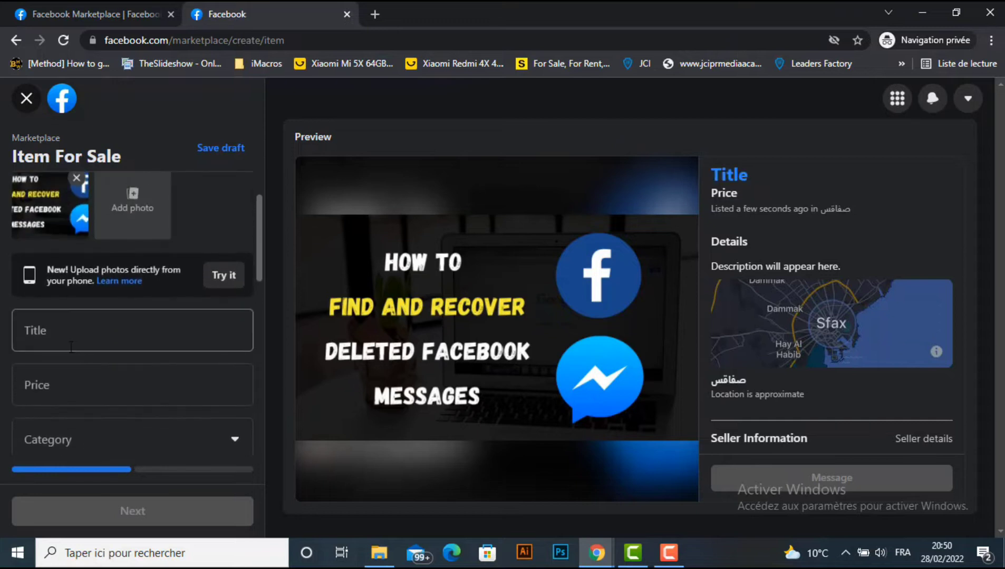
{"action": "left_click", "coordinate": [58, 339]}
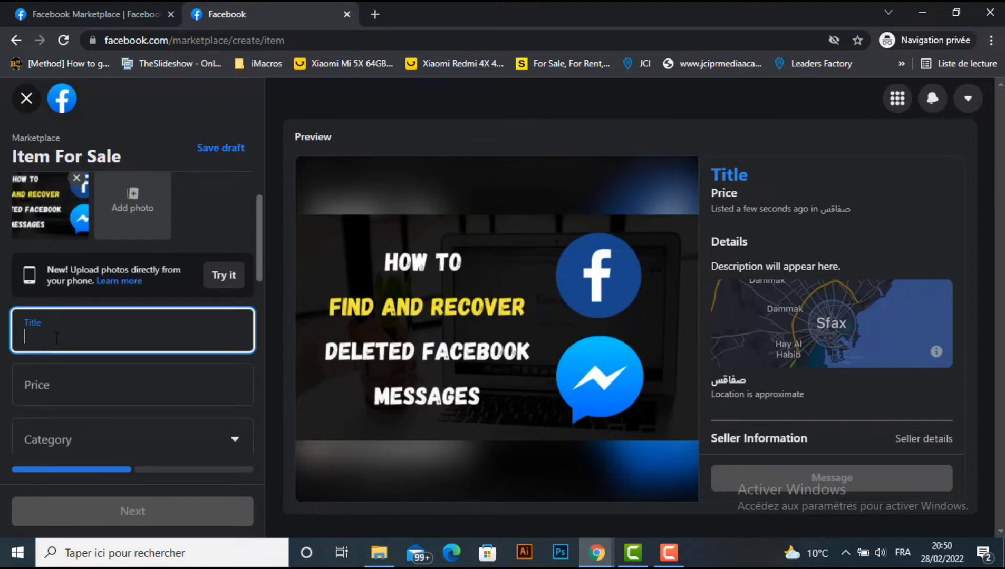
{"action": "type", "text": "Iphone"}
{"action": "left_click", "coordinate": [84, 384]}
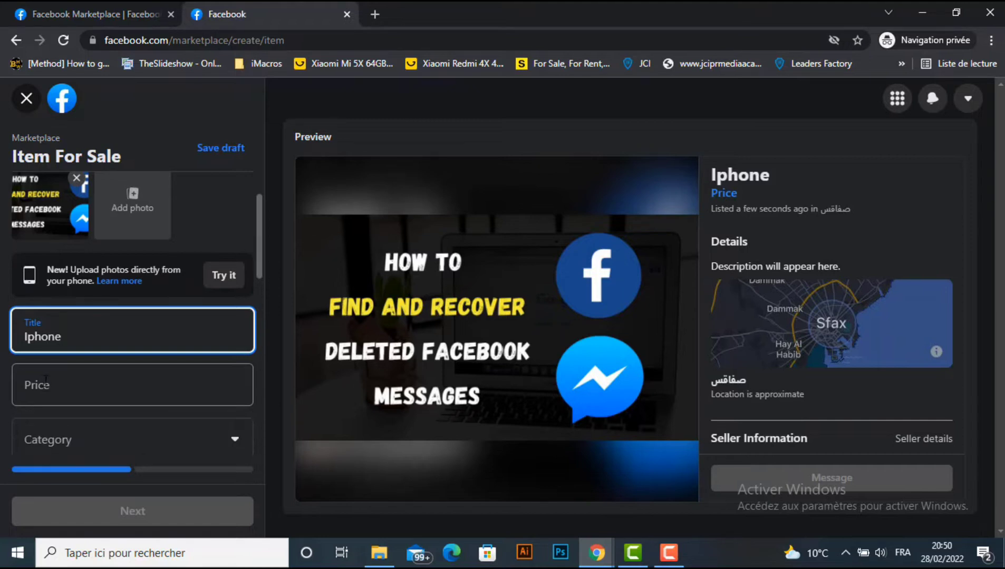
{"action": "left_click", "coordinate": [60, 383]}
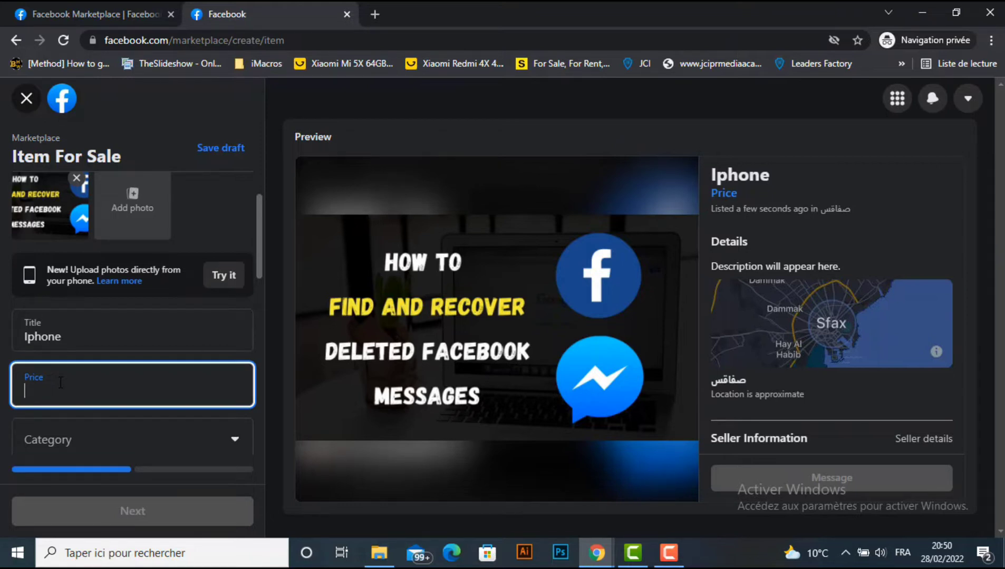
{"action": "type", "text": "500 د.ت."}
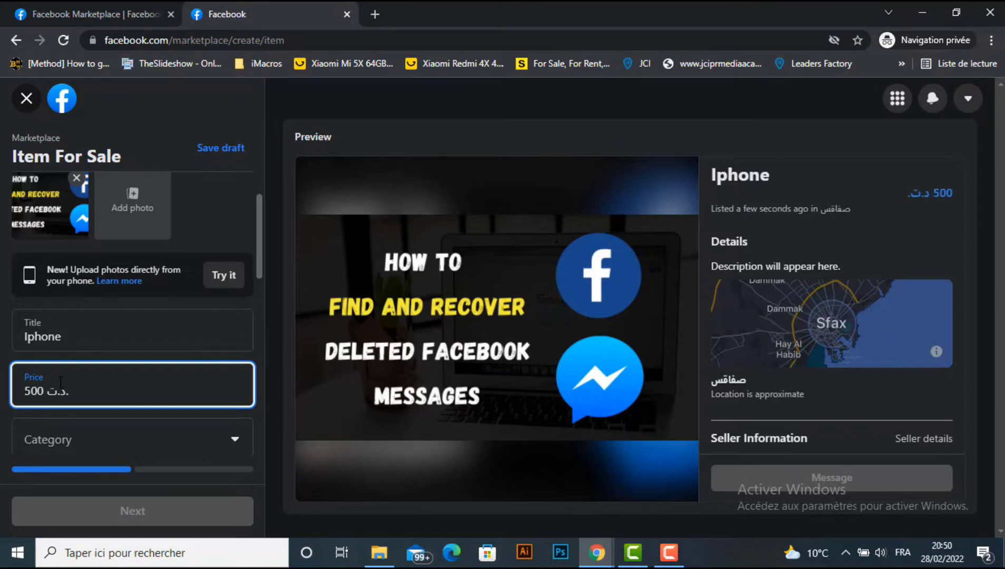
Set the listing's category to the suggested Mobile phones and its condition to New.
{"action": "scroll", "coordinate": [137, 390], "scroll_direction": "down", "scroll_amount": 3}
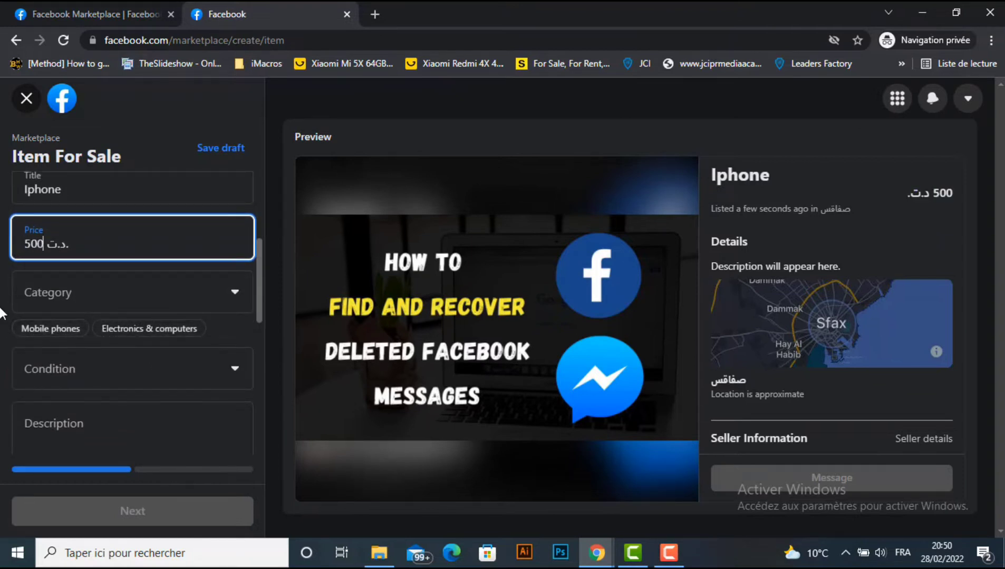
{"action": "scroll", "coordinate": [5, 317], "scroll_direction": "up", "scroll_amount": 1}
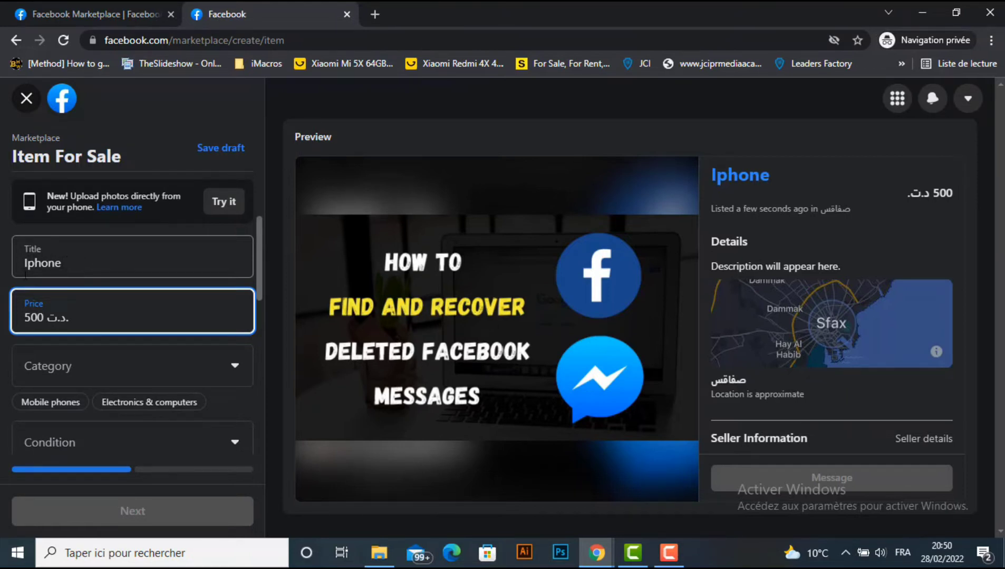
{"action": "scroll", "coordinate": [31, 285], "scroll_direction": "down", "scroll_amount": 1}
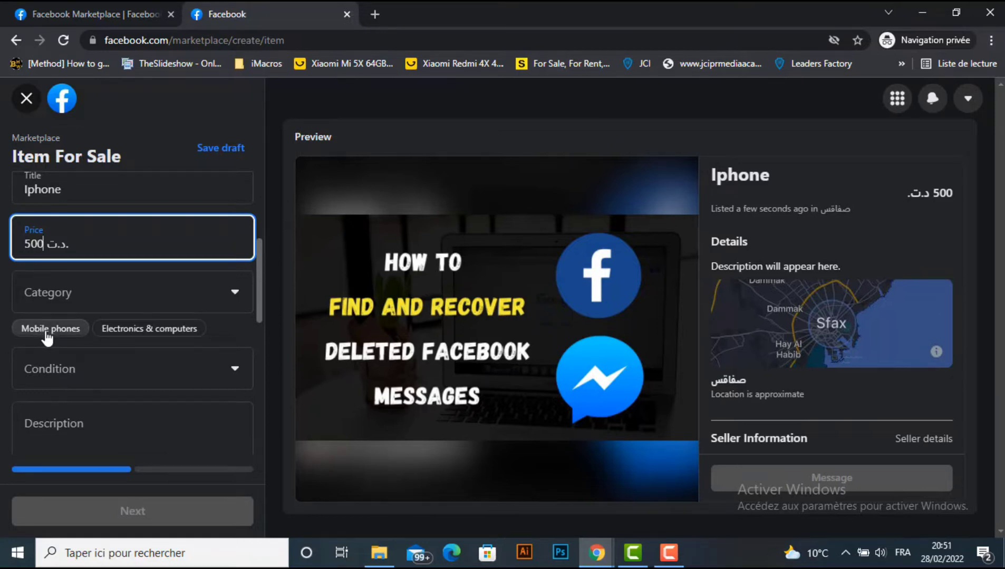
{"action": "left_click", "coordinate": [48, 331]}
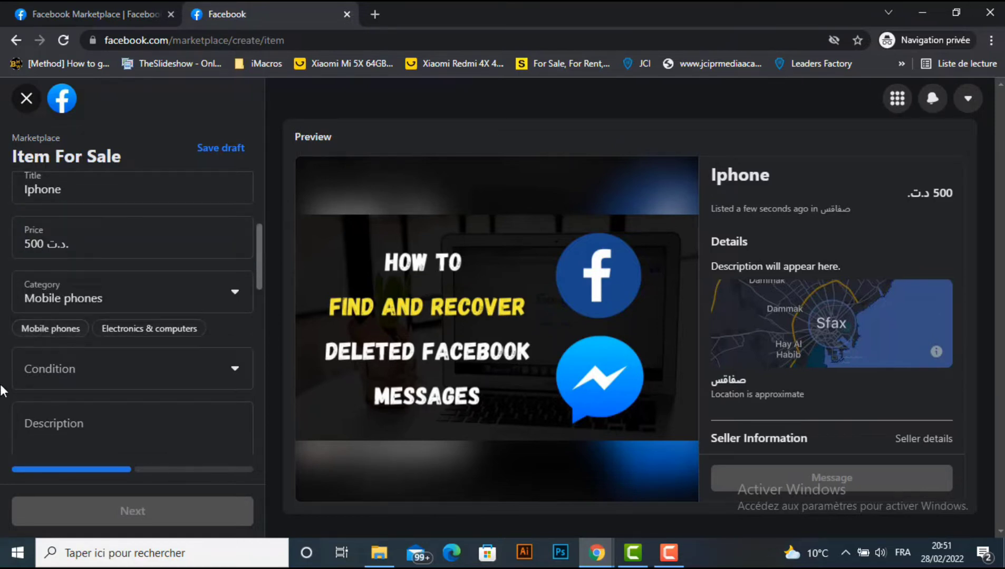
{"action": "scroll", "coordinate": [2, 393], "scroll_direction": "down", "scroll_amount": 1}
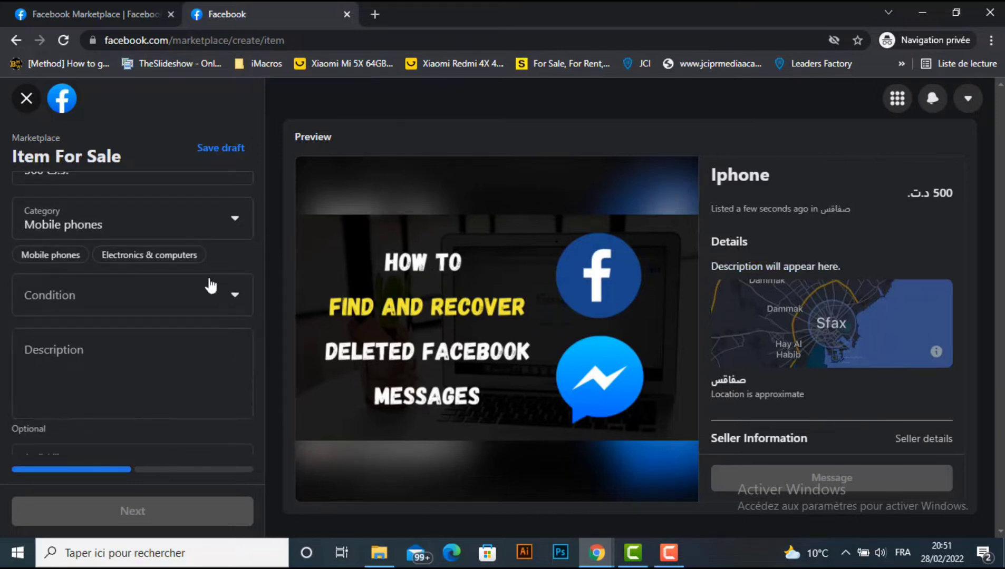
{"action": "left_click", "coordinate": [88, 306]}
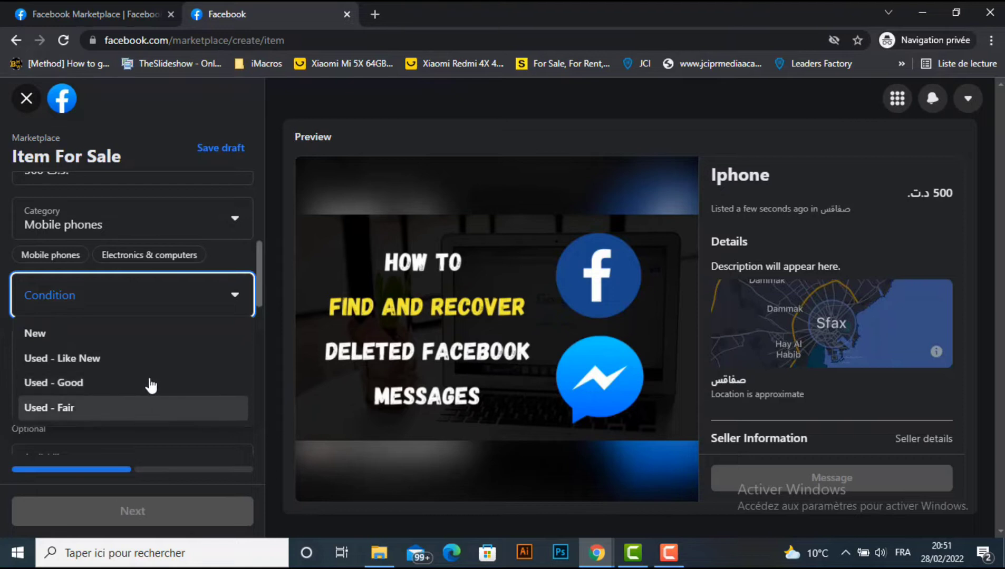
{"action": "left_click", "coordinate": [136, 344]}
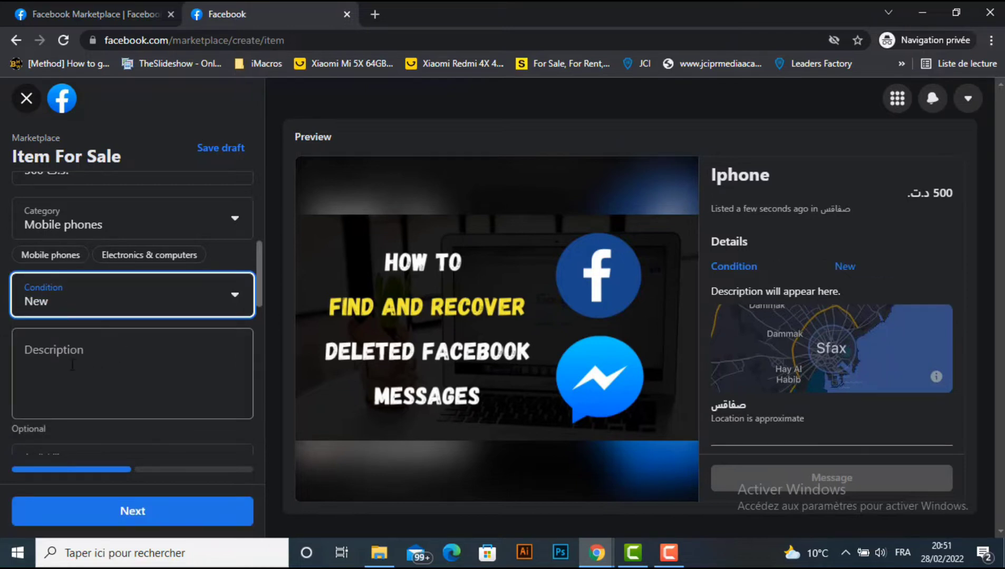
Enter "tes test test" as the listing's description.
{"action": "scroll", "coordinate": [791, 338], "scroll_direction": "down", "scroll_amount": 2}
{"action": "scroll", "coordinate": [791, 337], "scroll_direction": "up", "scroll_amount": 2}
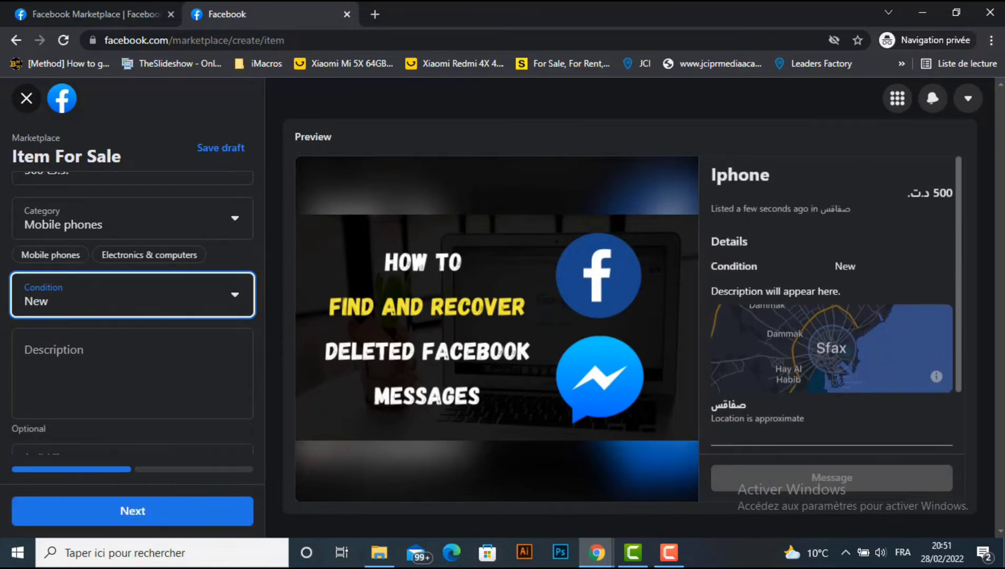
{"action": "scroll", "coordinate": [99, 359], "scroll_direction": "up", "scroll_amount": 5}
{"action": "scroll", "coordinate": [99, 359], "scroll_direction": "down", "scroll_amount": 5}
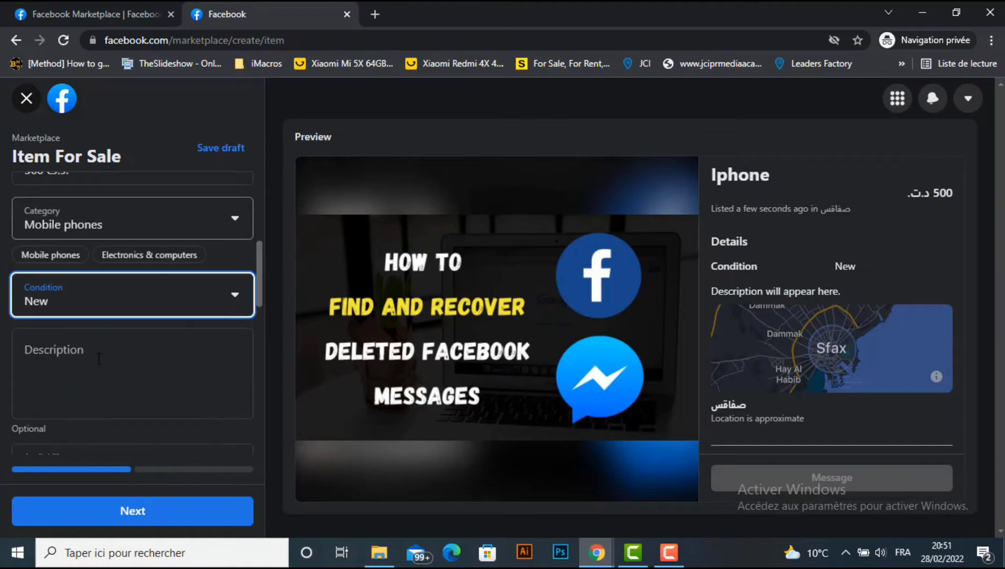
{"action": "scroll", "coordinate": [801, 393], "scroll_direction": "down", "scroll_amount": 2}
{"action": "scroll", "coordinate": [796, 399], "scroll_direction": "up", "scroll_amount": 2}
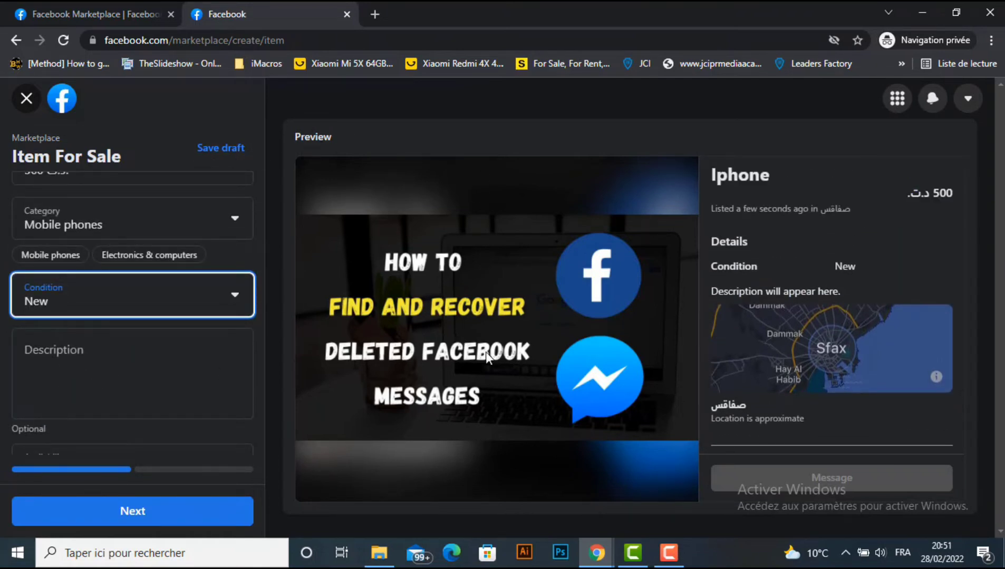
{"action": "left_click", "coordinate": [48, 360]}
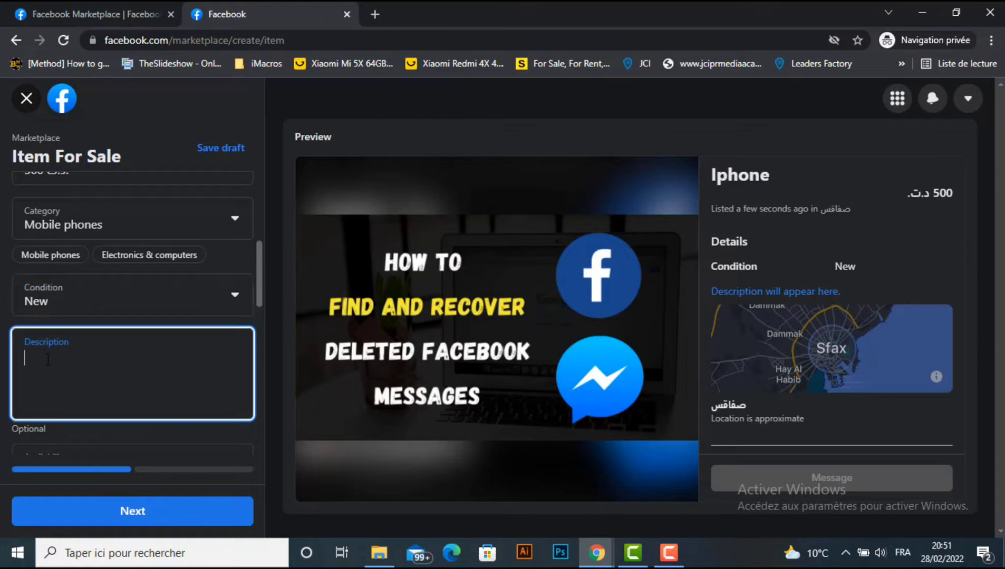
{"action": "type", "text": "tes te"}
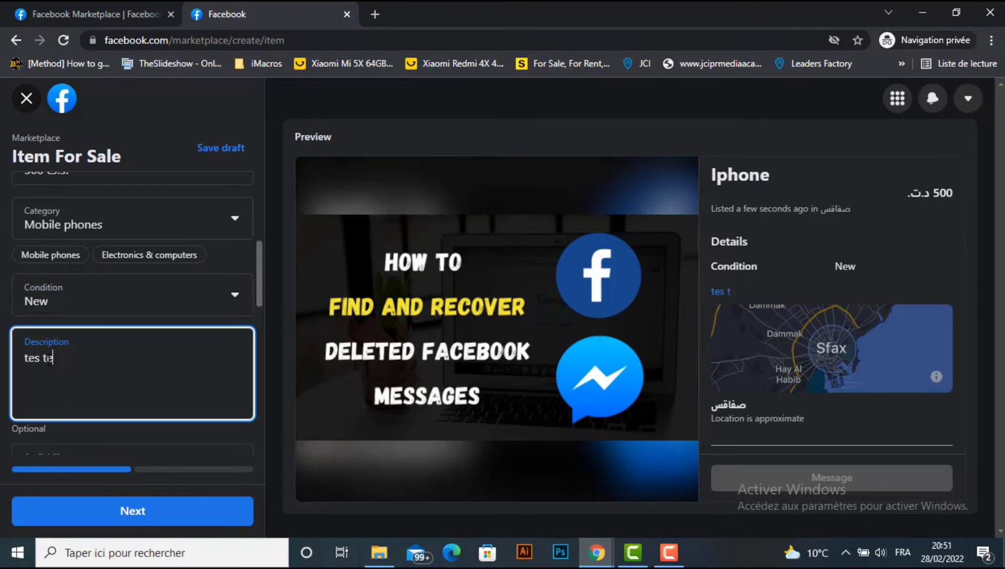
{"action": "type", "text": "st test"}
Choose List as Single Item for the listing's availability.
{"action": "scroll", "coordinate": [73, 402], "scroll_direction": "down", "scroll_amount": 3}
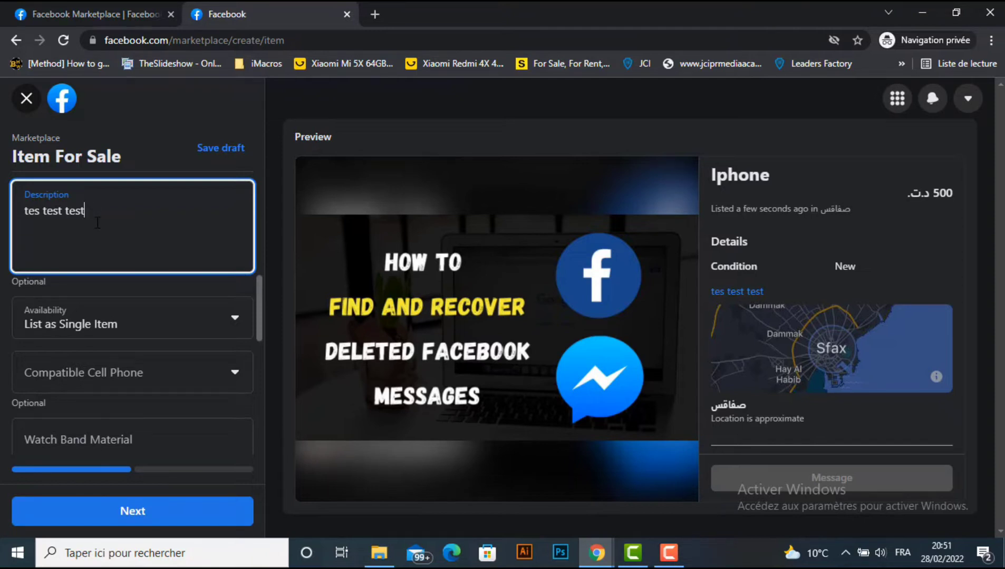
{"action": "left_click", "coordinate": [138, 330]}
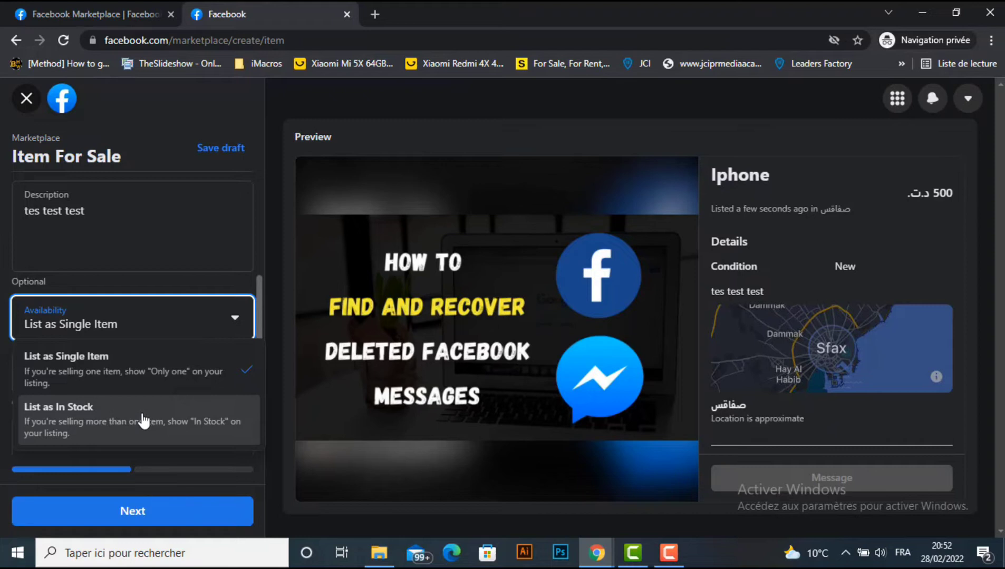
{"action": "left_click", "coordinate": [140, 377]}
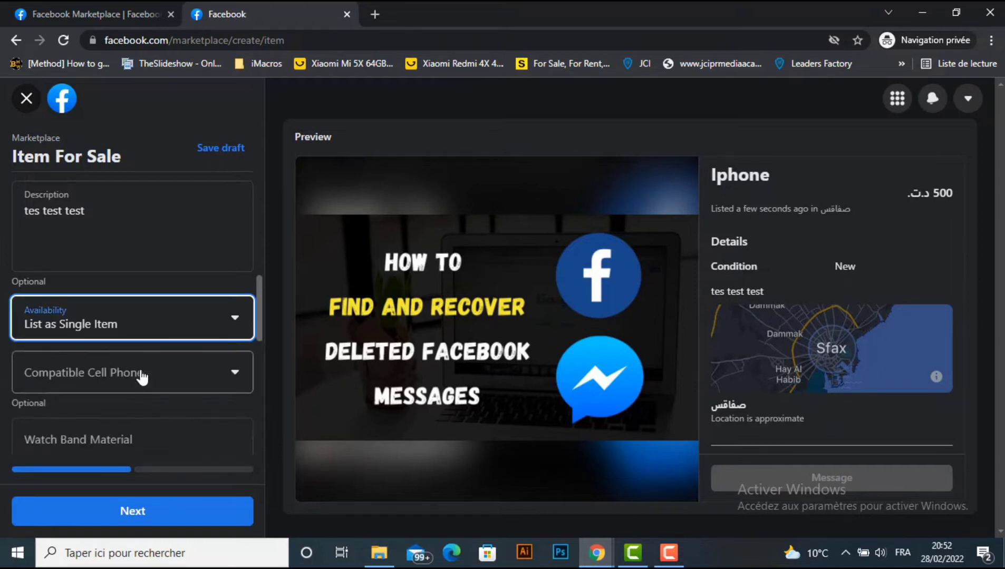
Look through the phone models offered for Compatible Cell Phone and close the list without choosing one.
{"action": "left_click", "coordinate": [176, 382]}
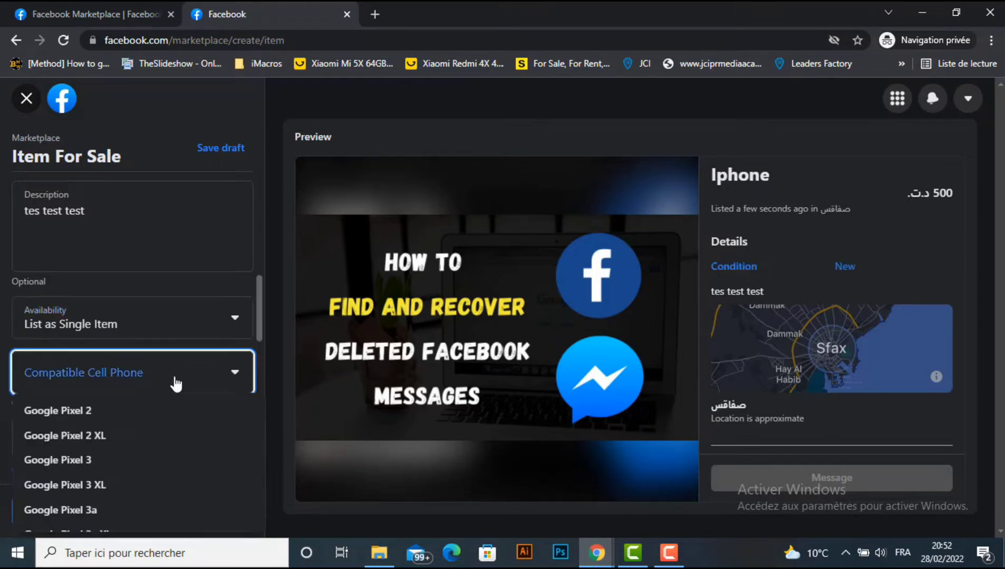
{"action": "scroll", "coordinate": [154, 396], "scroll_direction": "down", "scroll_amount": 10}
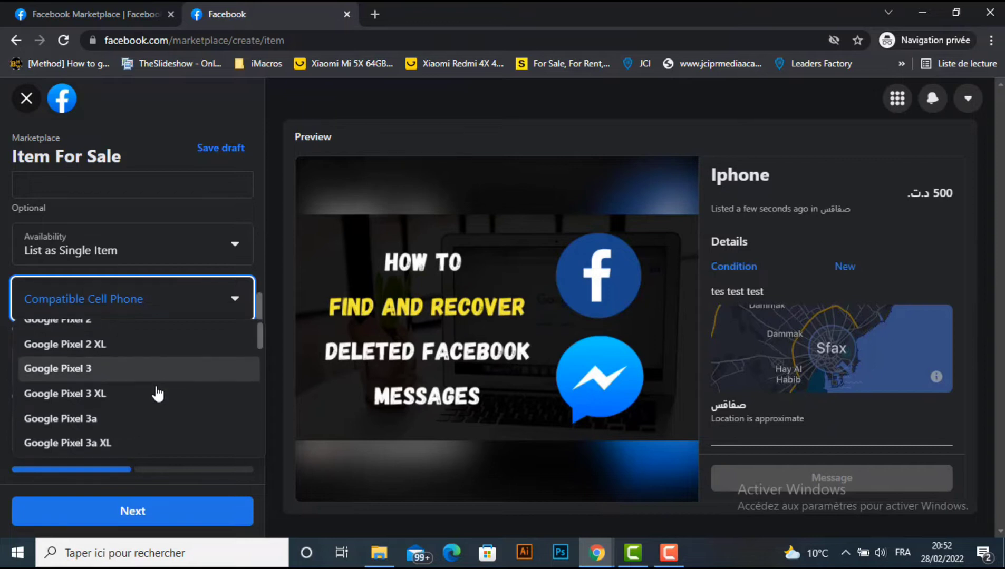
{"action": "scroll", "coordinate": [142, 398], "scroll_direction": "down", "scroll_amount": 5}
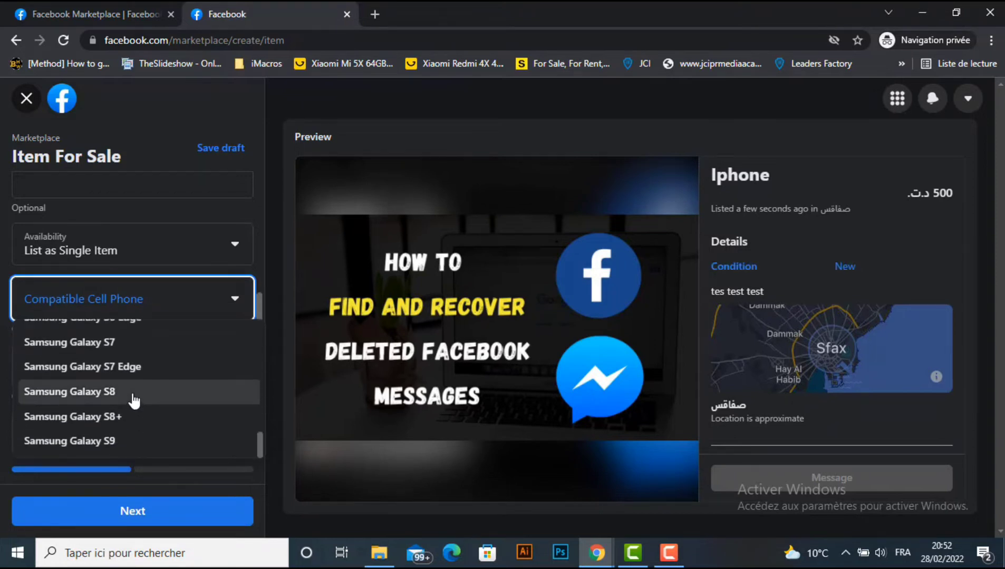
{"action": "scroll", "coordinate": [135, 402], "scroll_direction": "up", "scroll_amount": 8}
{"action": "scroll", "coordinate": [134, 401], "scroll_direction": "up", "scroll_amount": 3}
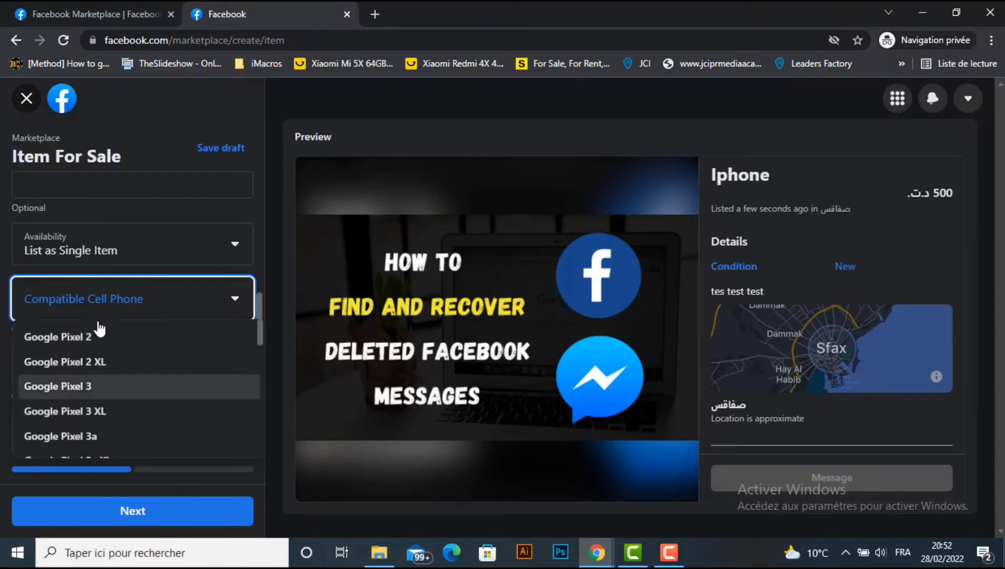
{"action": "left_click", "coordinate": [6, 340]}
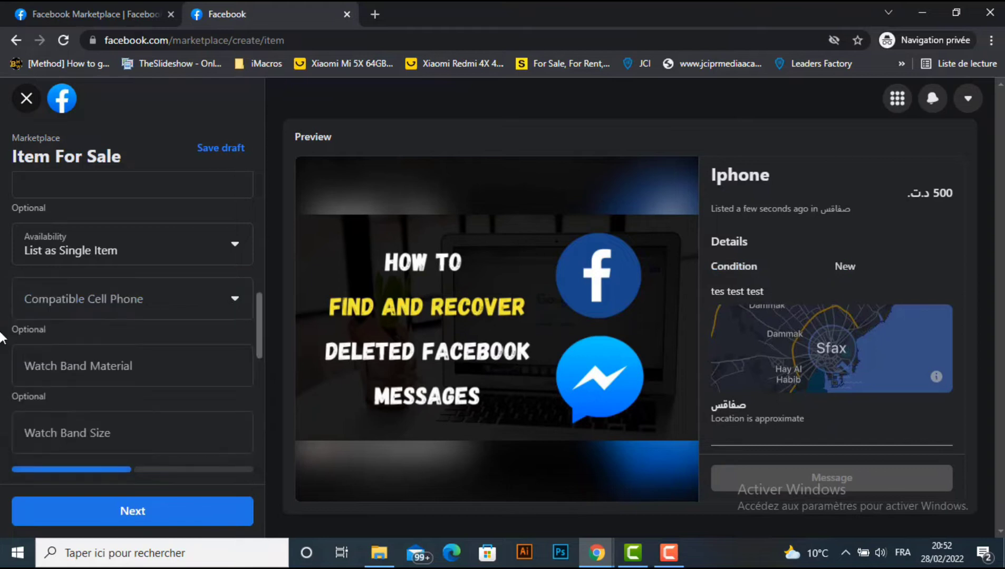
Examine the listing's remaining optional fields, including Watch Band Material, Watch Band Size, Color, Product tags, SKU and Location.
{"action": "left_click", "coordinate": [165, 369]}
{"action": "left_click", "coordinate": [3, 361]}
{"action": "scroll", "coordinate": [3, 361], "scroll_direction": "up", "scroll_amount": 5}
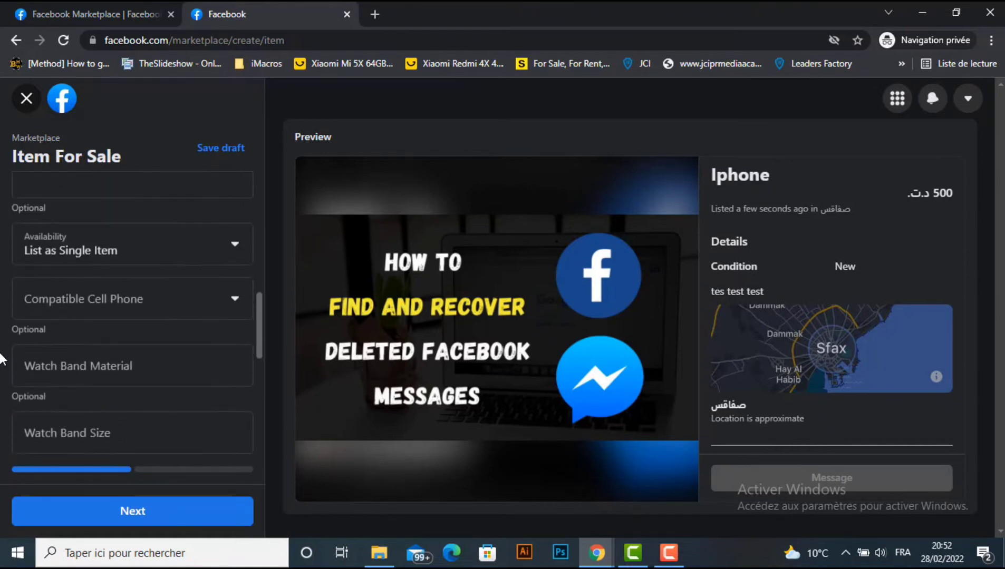
{"action": "scroll", "coordinate": [3, 361], "scroll_direction": "down", "scroll_amount": 3}
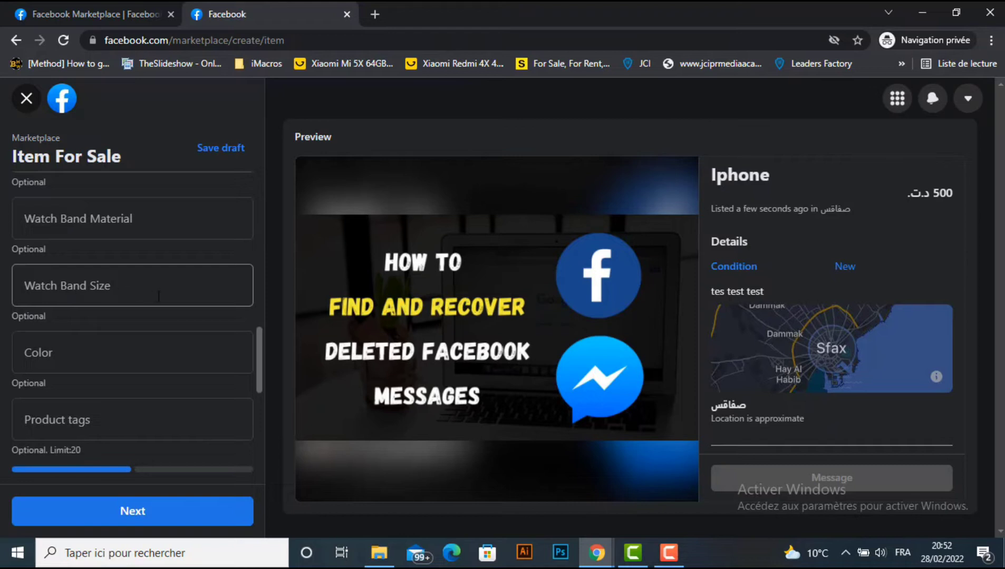
{"action": "scroll", "coordinate": [158, 295], "scroll_direction": "up", "scroll_amount": 2}
{"action": "scroll", "coordinate": [143, 316], "scroll_direction": "up", "scroll_amount": 1}
{"action": "scroll", "coordinate": [126, 332], "scroll_direction": "down", "scroll_amount": 2}
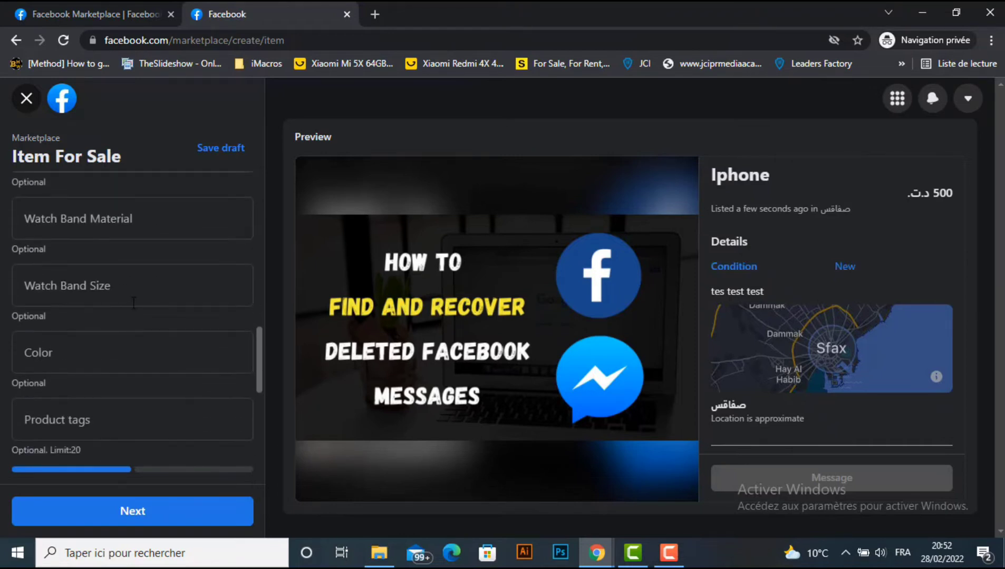
{"action": "scroll", "coordinate": [125, 342], "scroll_direction": "down", "scroll_amount": 4}
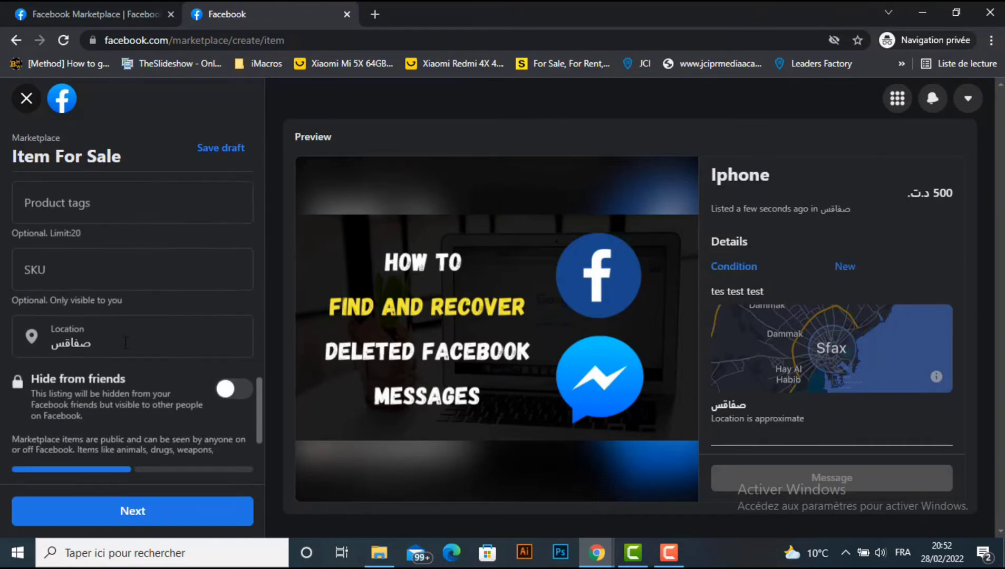
{"action": "scroll", "coordinate": [125, 342], "scroll_direction": "up", "scroll_amount": 4}
{"action": "left_click", "coordinate": [125, 342]}
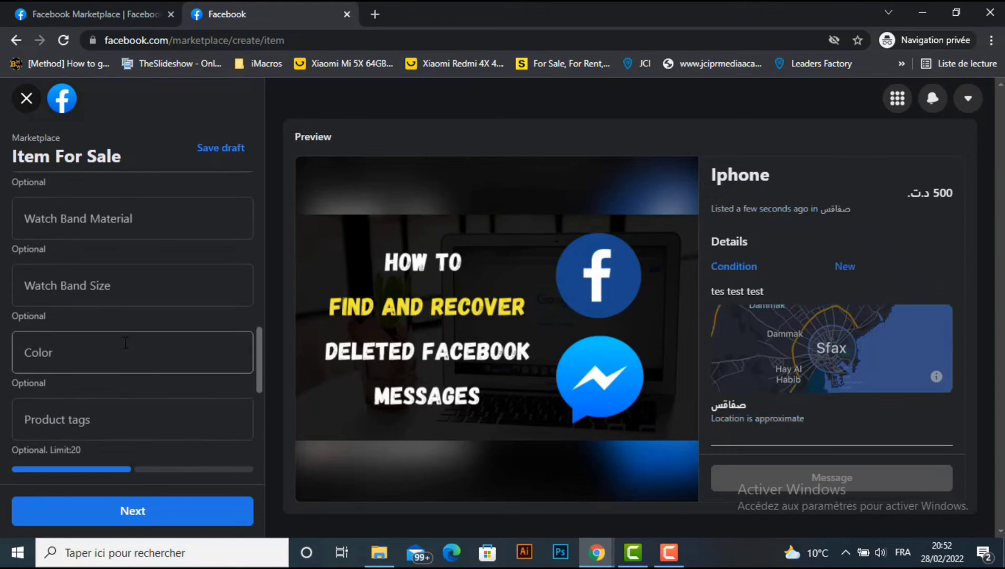
{"action": "scroll", "coordinate": [125, 342], "scroll_direction": "up", "scroll_amount": 3}
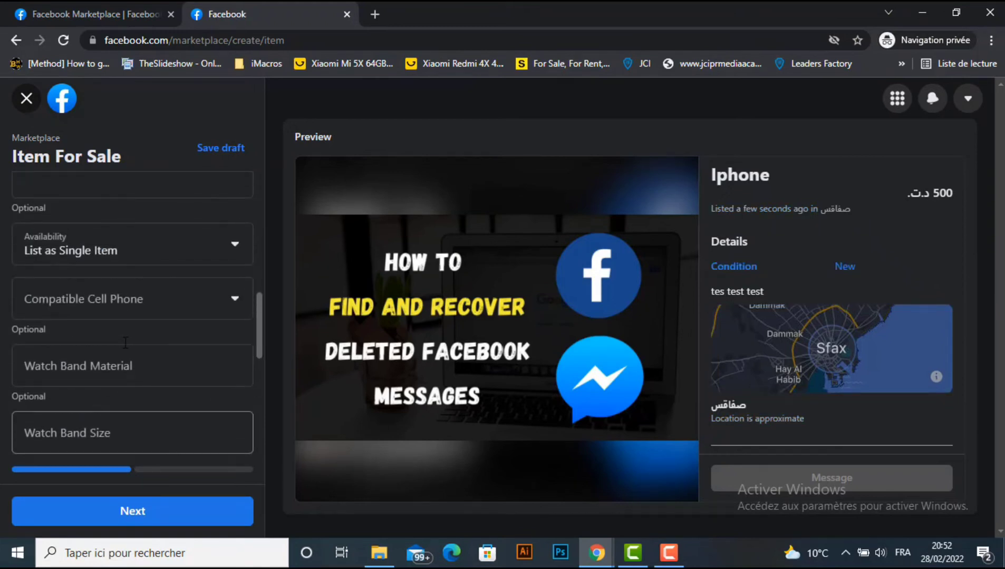
{"action": "scroll", "coordinate": [132, 341], "scroll_direction": "up", "scroll_amount": 4}
{"action": "left_click", "coordinate": [159, 342]}
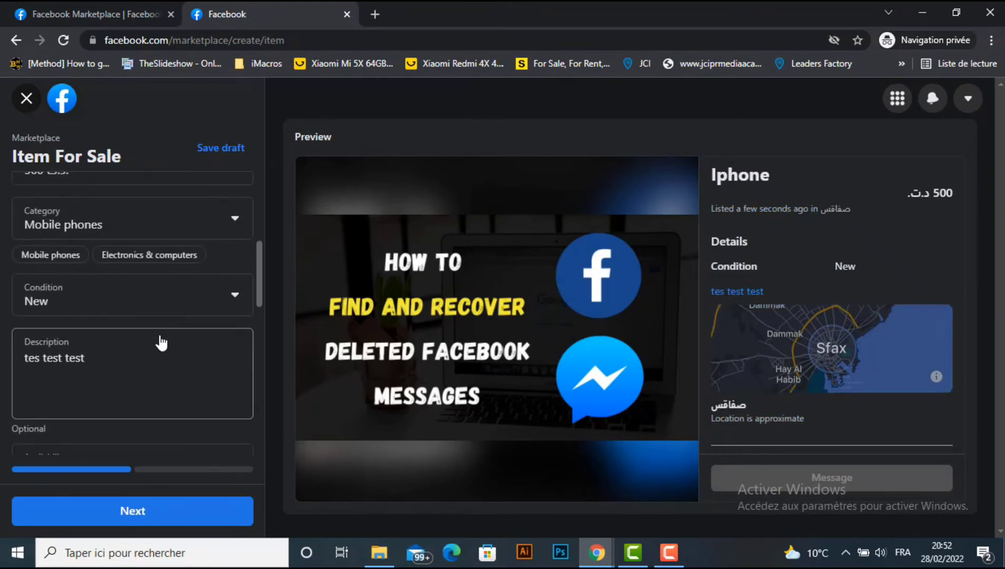
{"action": "scroll", "coordinate": [161, 337], "scroll_direction": "up", "scroll_amount": 2}
{"action": "scroll", "coordinate": [61, 314], "scroll_direction": "down", "scroll_amount": 10}
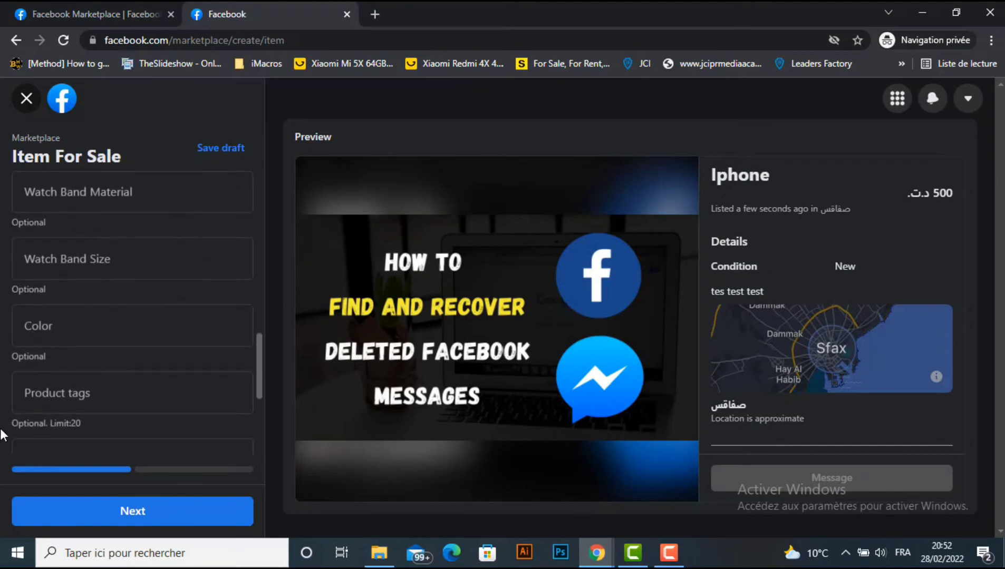
{"action": "scroll", "coordinate": [4, 433], "scroll_direction": "up", "scroll_amount": 3}
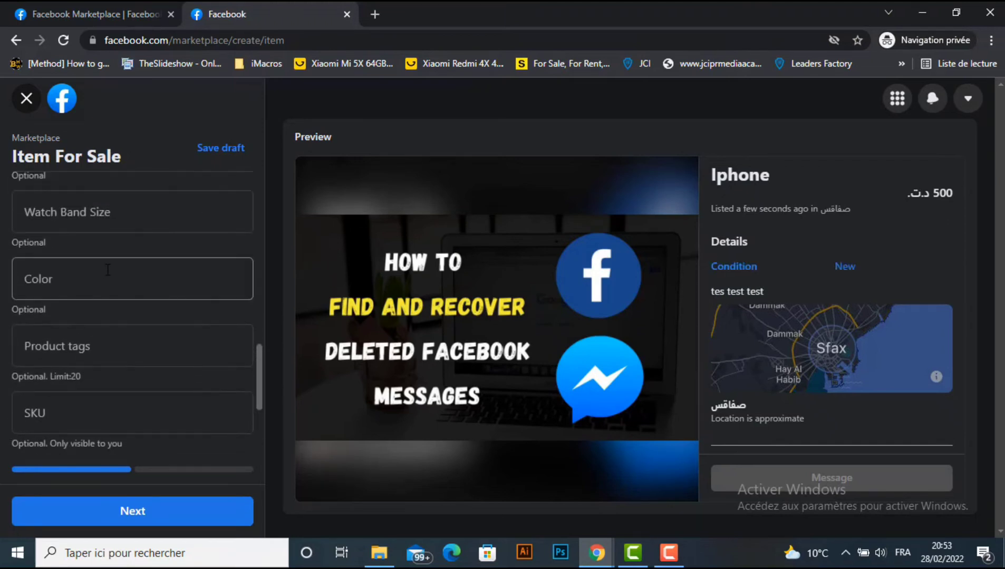
{"action": "scroll", "coordinate": [69, 291], "scroll_direction": "up", "scroll_amount": 2}
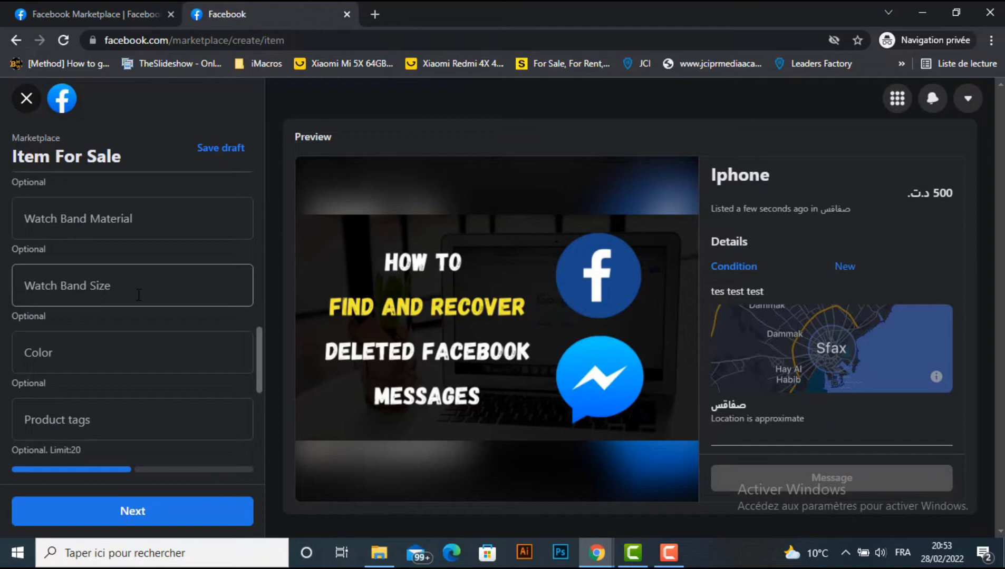
{"action": "left_click", "coordinate": [114, 289]}
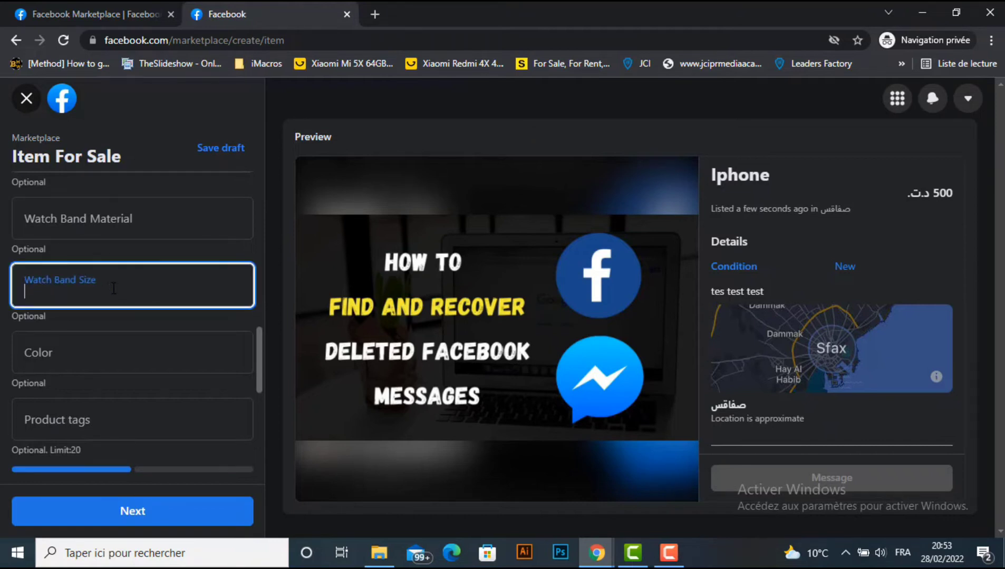
{"action": "left_click", "coordinate": [3, 308]}
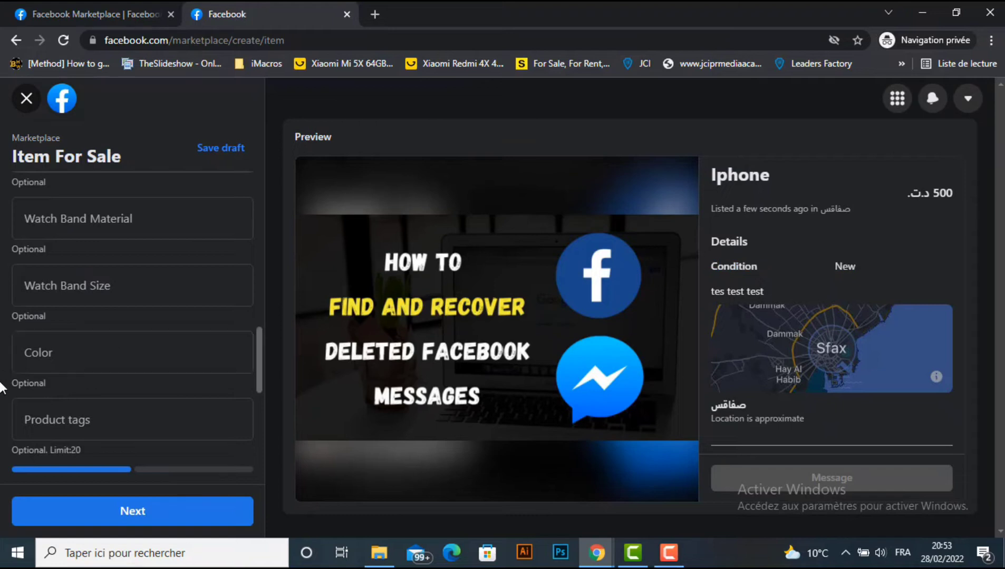
Enter Red as the listing's color.
{"action": "scroll", "coordinate": [68, 331], "scroll_direction": "up", "scroll_amount": 4}
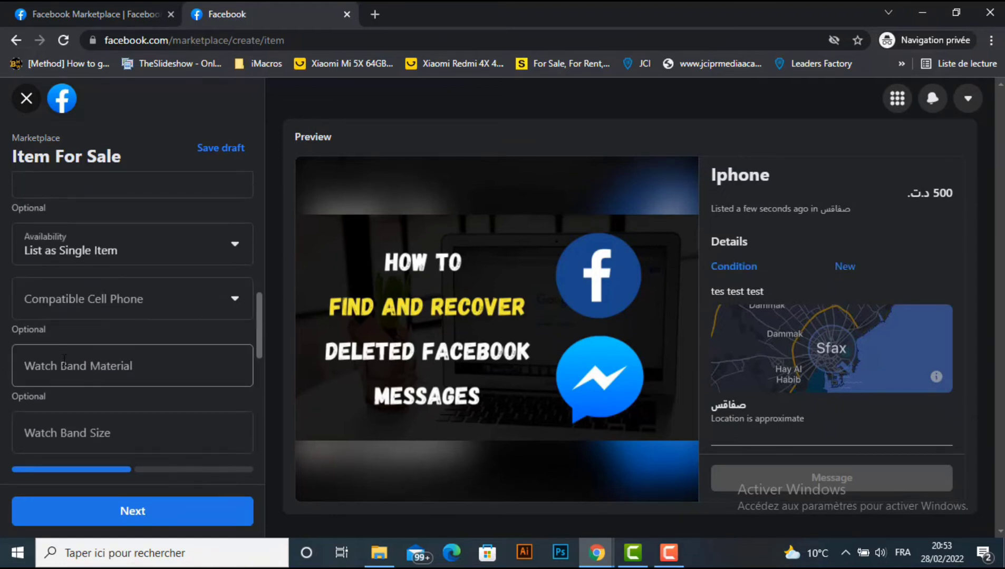
{"action": "scroll", "coordinate": [67, 337], "scroll_direction": "down", "scroll_amount": 5}
{"action": "scroll", "coordinate": [64, 360], "scroll_direction": "down", "scroll_amount": 1}
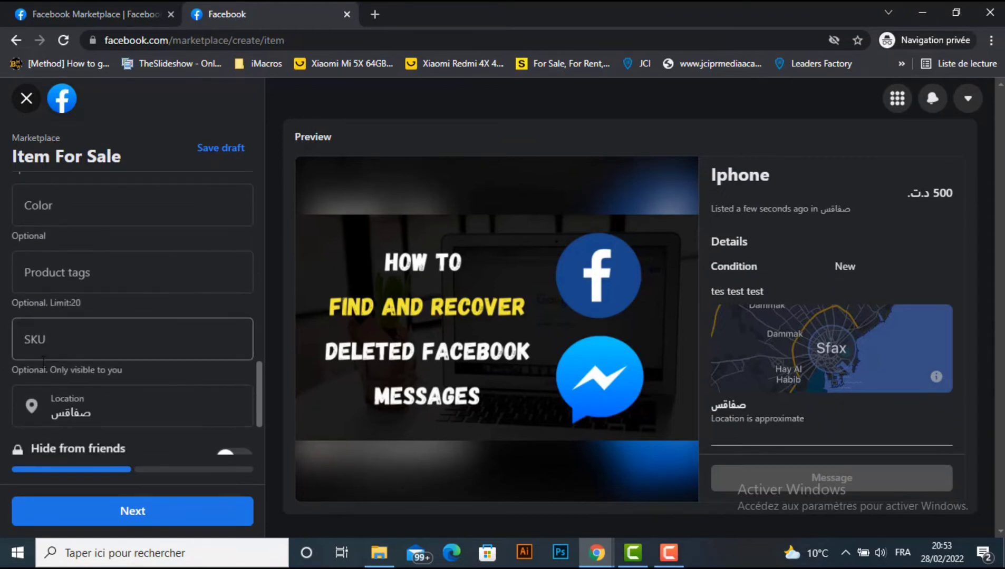
{"action": "scroll", "coordinate": [130, 311], "scroll_direction": "up", "scroll_amount": 1}
{"action": "scroll", "coordinate": [103, 290], "scroll_direction": "up", "scroll_amount": 1}
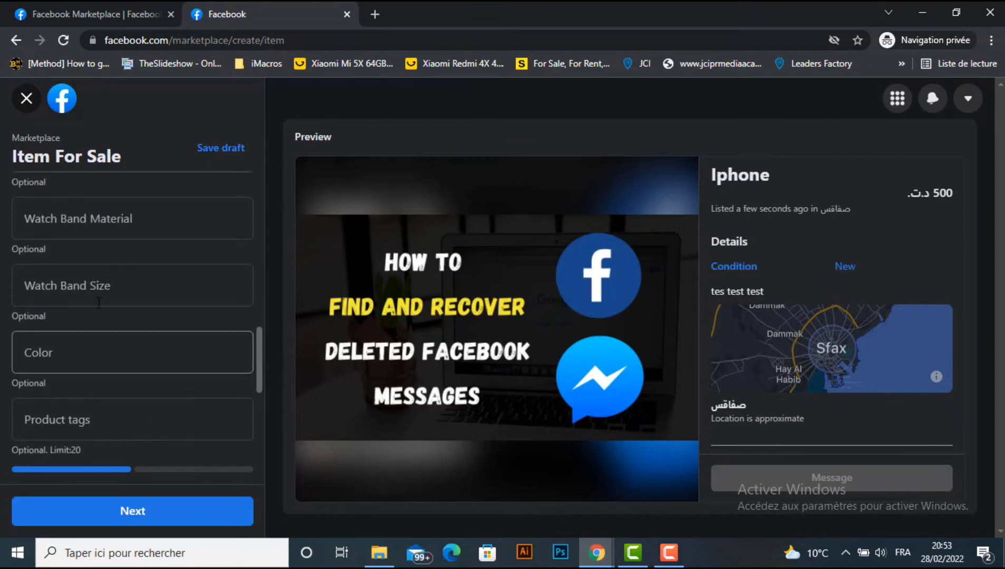
{"action": "left_click", "coordinate": [90, 347]}
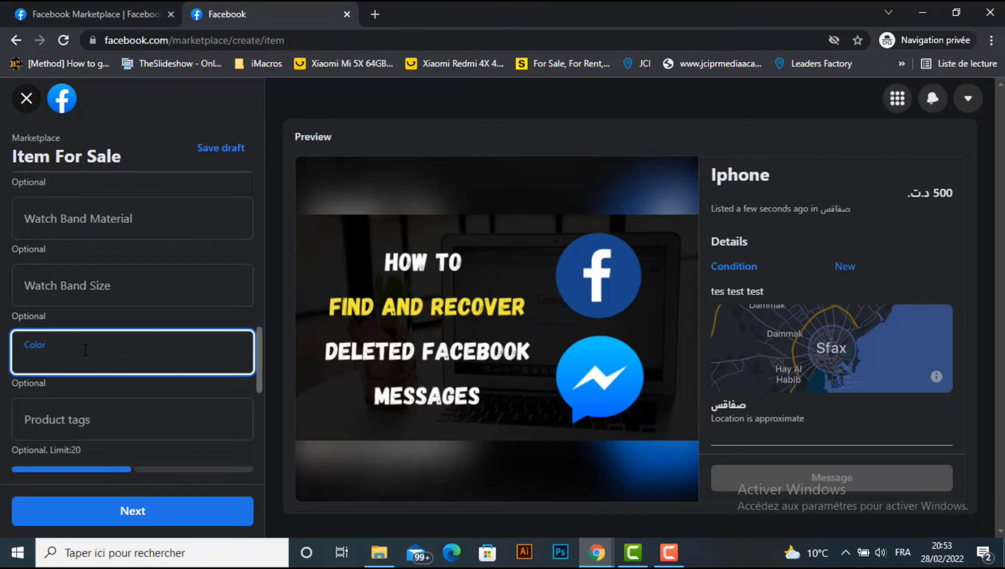
{"action": "type", "text": "R"}
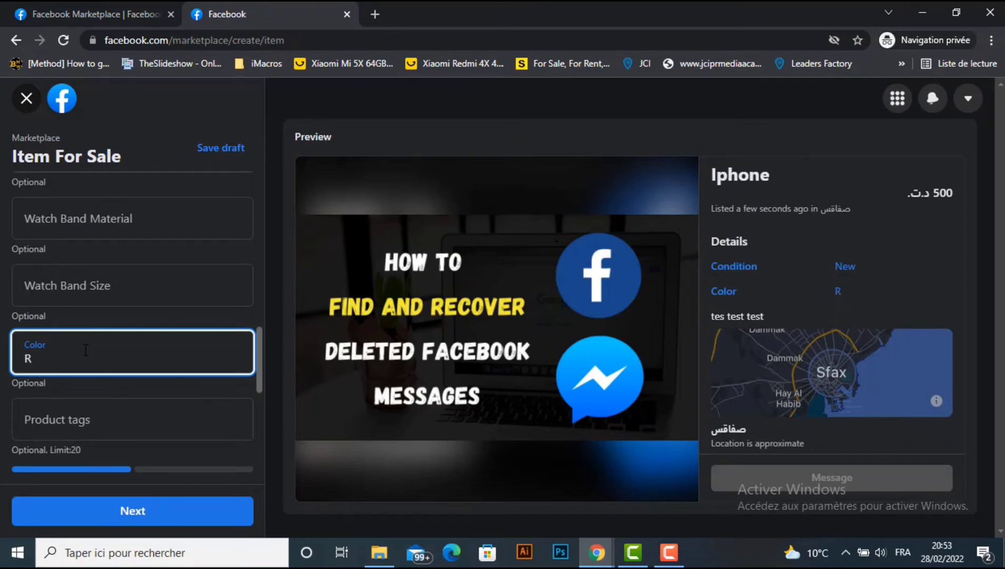
{"action": "type", "text": "ed"}
Add the product tags "IPHONE" and "apple" to the listing.
{"action": "scroll", "coordinate": [137, 426], "scroll_direction": "down", "scroll_amount": 3}
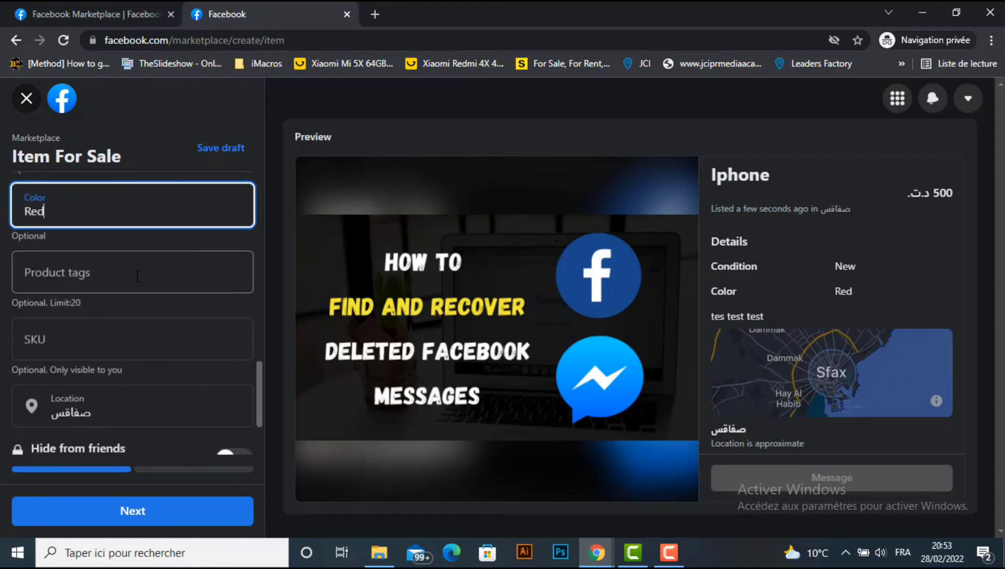
{"action": "left_click", "coordinate": [86, 280]}
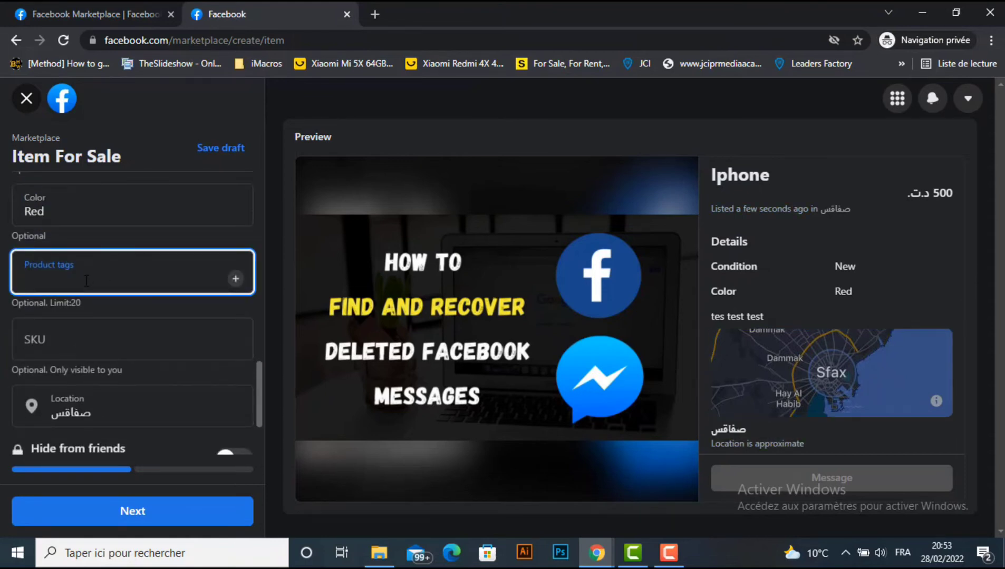
{"action": "type", "text": "IPHONE"}
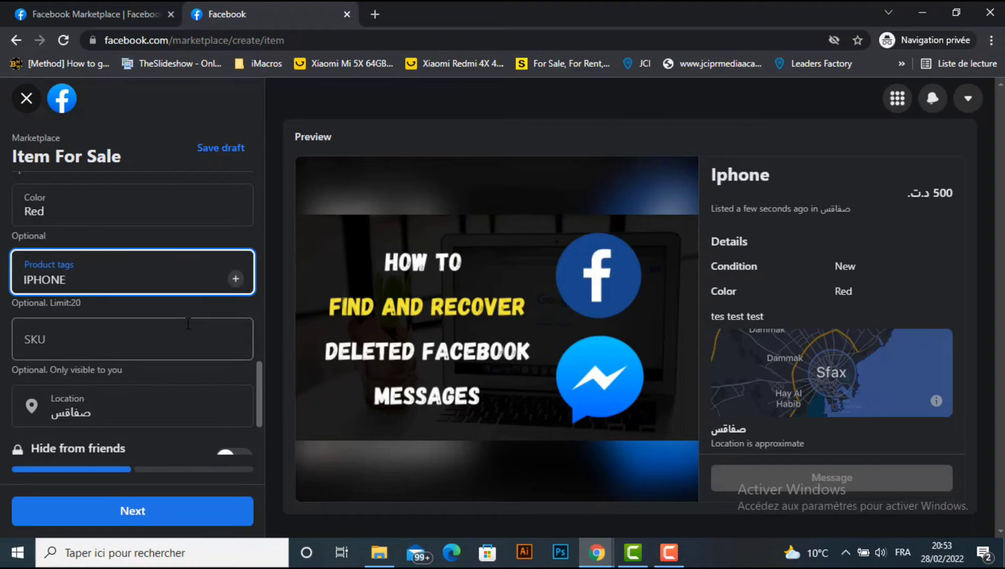
{"action": "type", "text": "?"}
{"action": "key", "text": "BackSpace"}
{"action": "key", "text": "Return"}
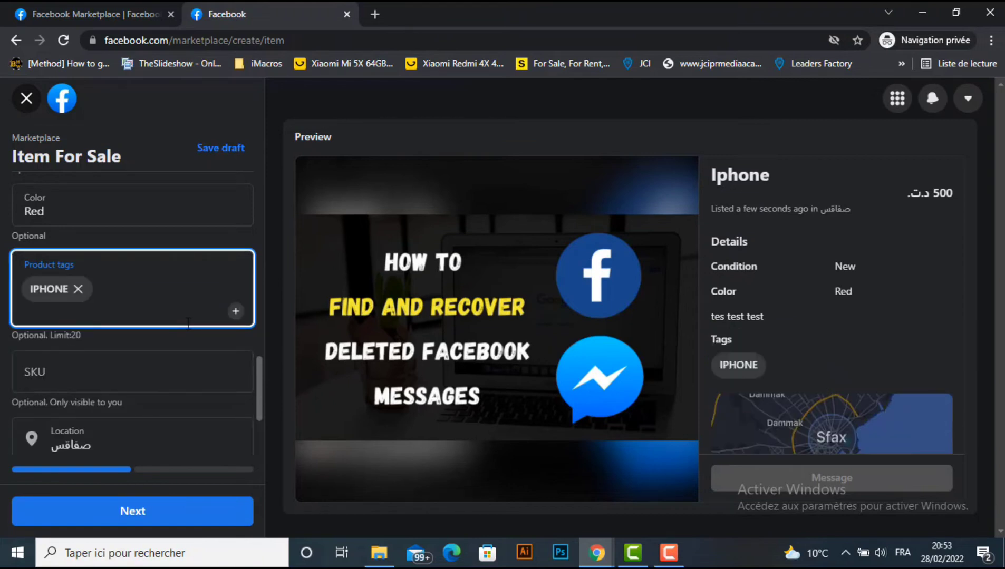
{"action": "type", "text": "apple"}
{"action": "key", "text": "Return"}
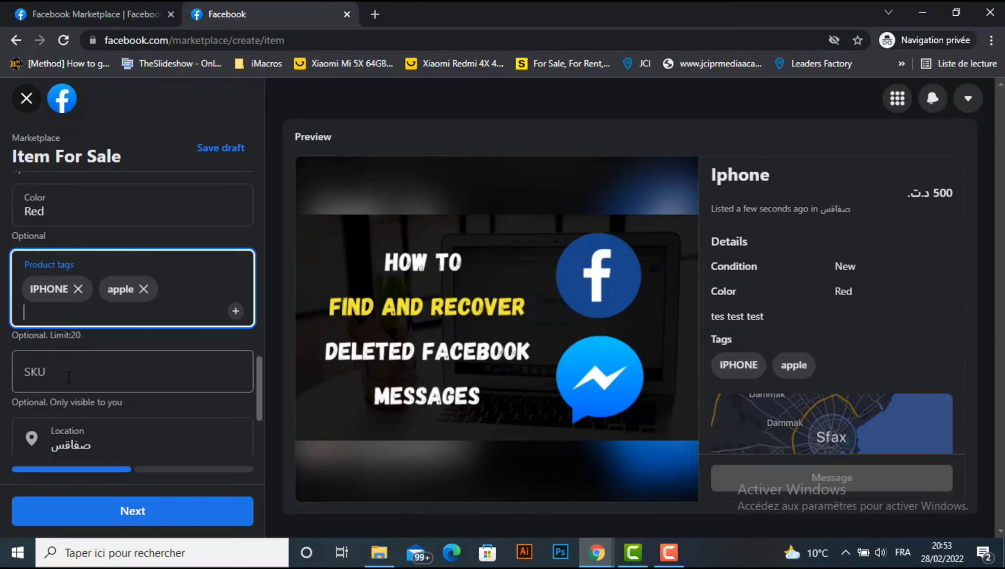
Check the optional SKU field and leave it empty.
{"action": "scroll", "coordinate": [55, 235], "scroll_direction": "down", "scroll_amount": 3}
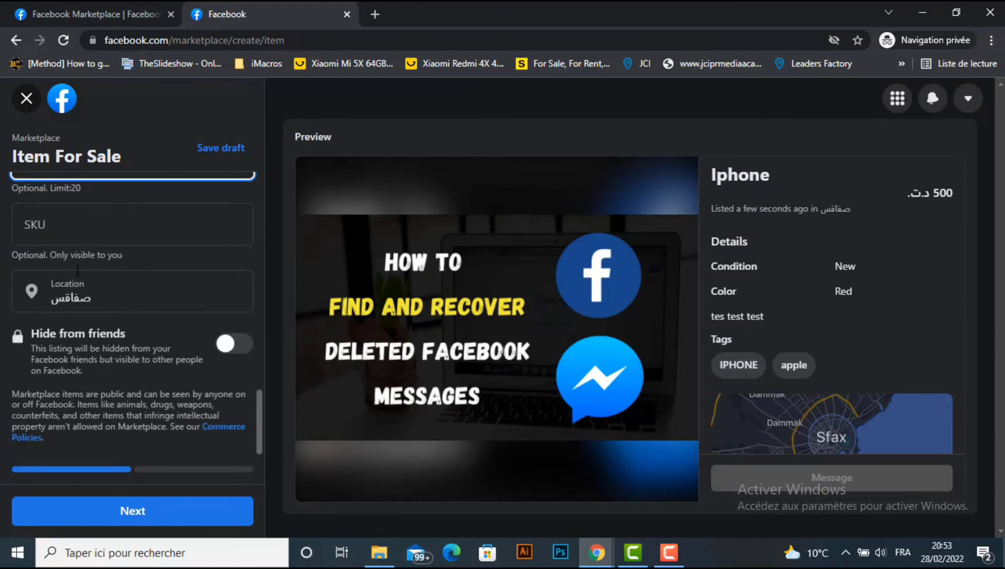
{"action": "left_click", "coordinate": [58, 230]}
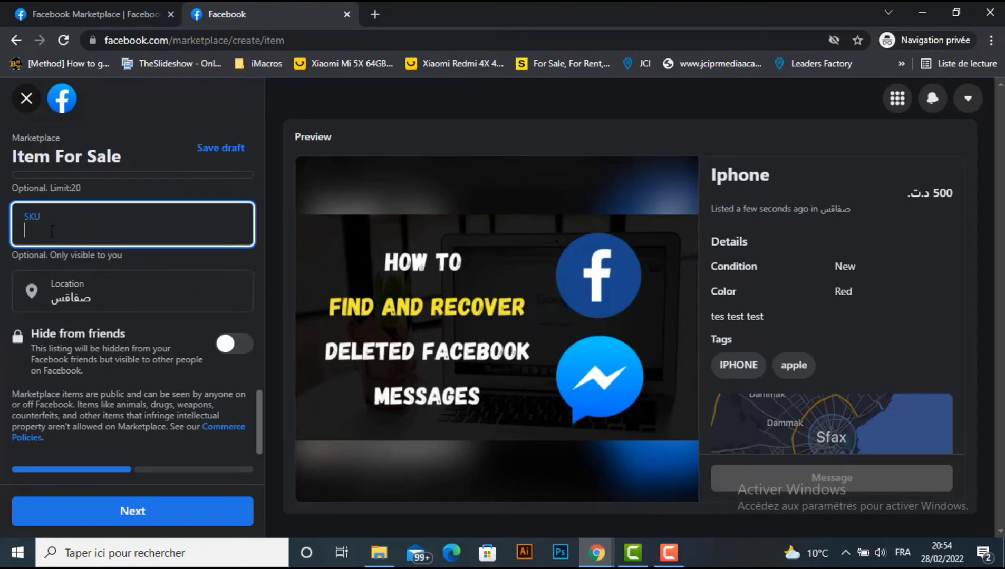
{"action": "left_click", "coordinate": [1, 282]}
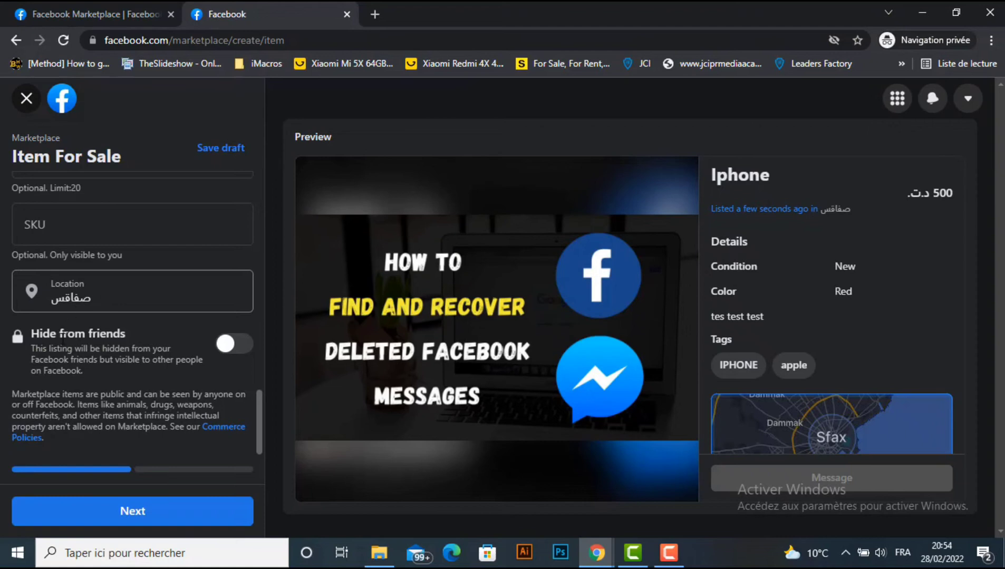
Switch the Hide from friends option on and back off.
{"action": "scroll", "coordinate": [62, 348], "scroll_direction": "down", "scroll_amount": 1}
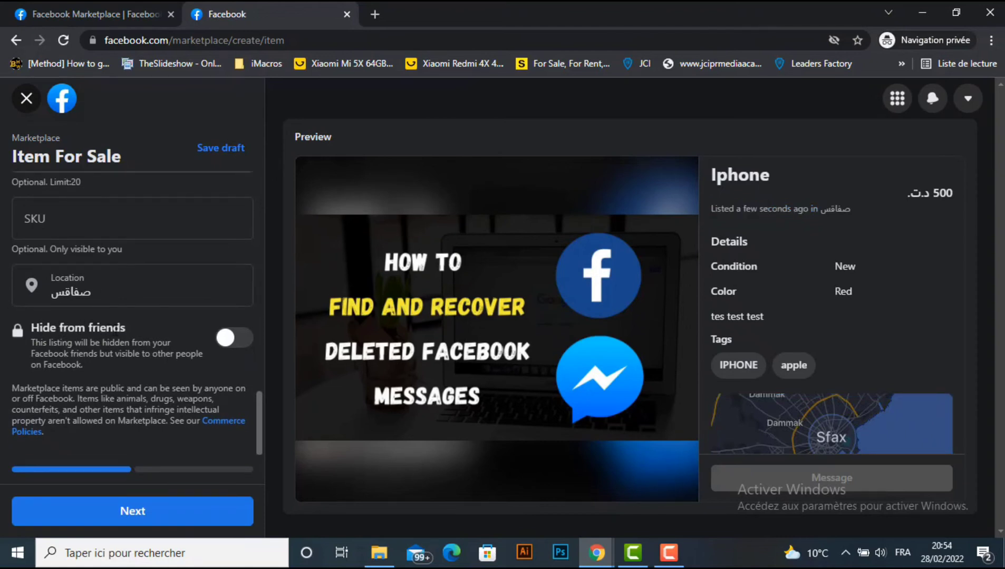
{"action": "left_click", "coordinate": [238, 347]}
{"action": "left_click", "coordinate": [232, 342]}
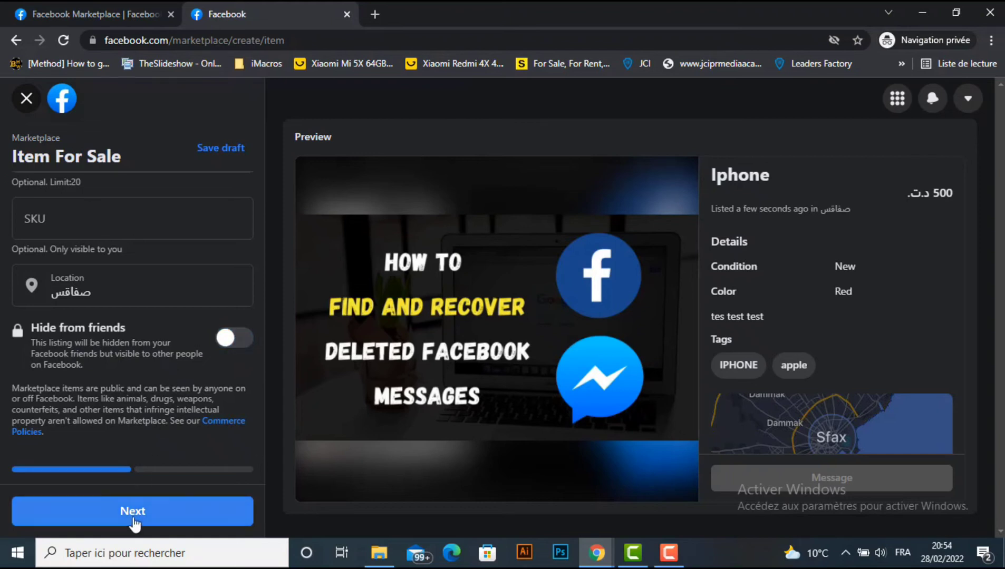
Continue to the List in more places stage and look through the suggested groups.
{"action": "left_click", "coordinate": [135, 519]}
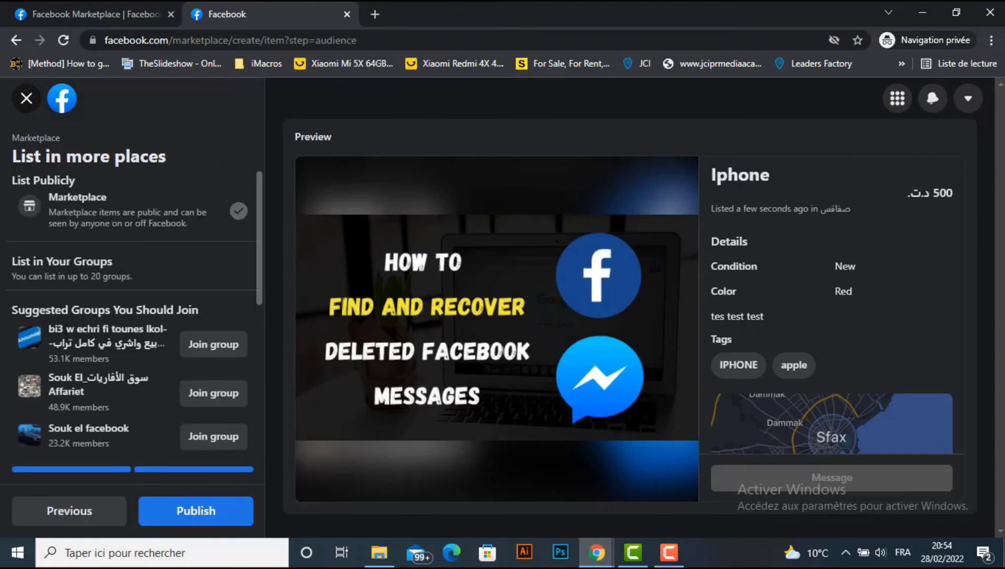
{"action": "scroll", "coordinate": [189, 258], "scroll_direction": "down", "scroll_amount": 5}
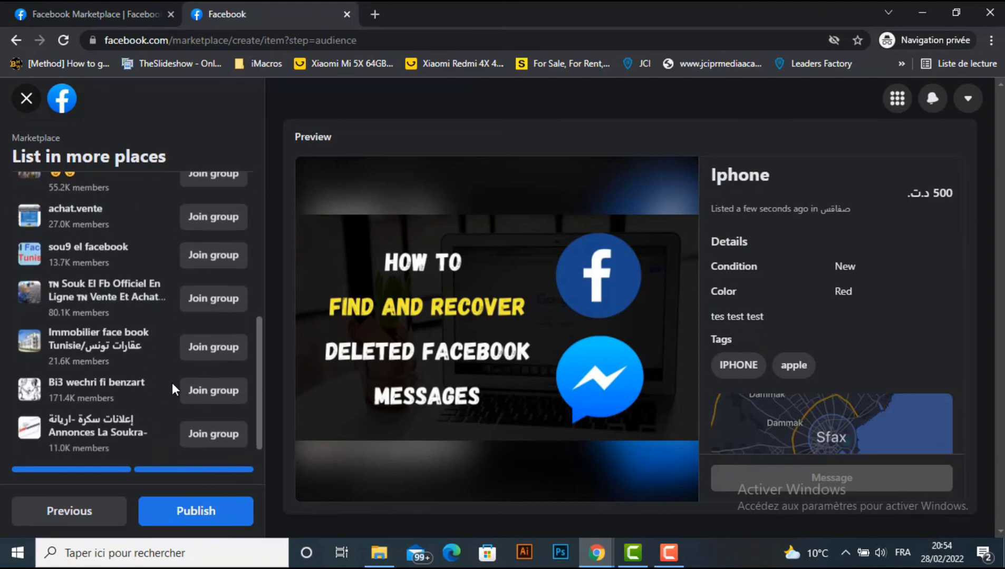
{"action": "scroll", "coordinate": [166, 395], "scroll_direction": "up", "scroll_amount": 5}
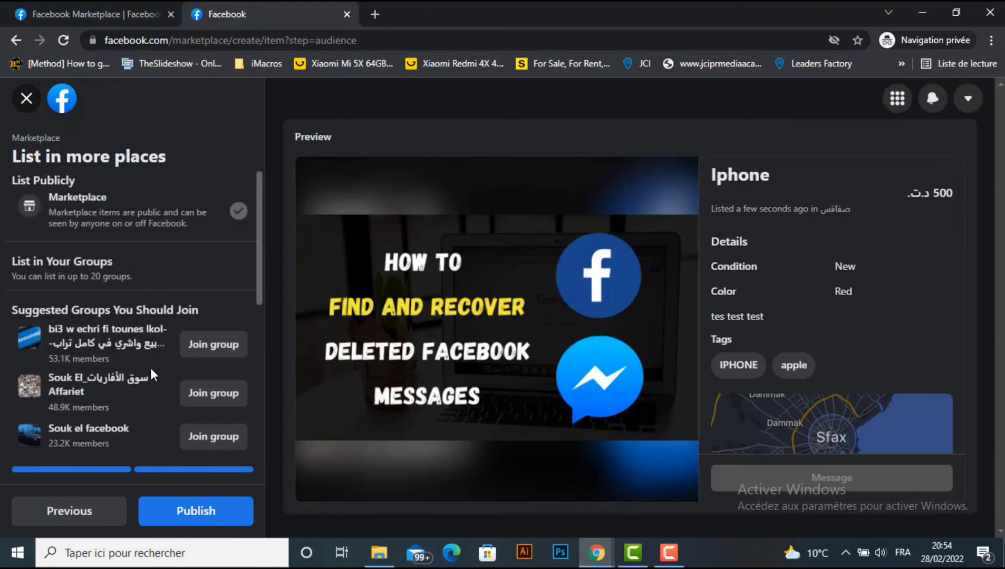
Publish the Iphone listing on Marketplace only, and look through the management options available for the published listing.
{"action": "scroll", "coordinate": [151, 375], "scroll_direction": "down", "scroll_amount": 5}
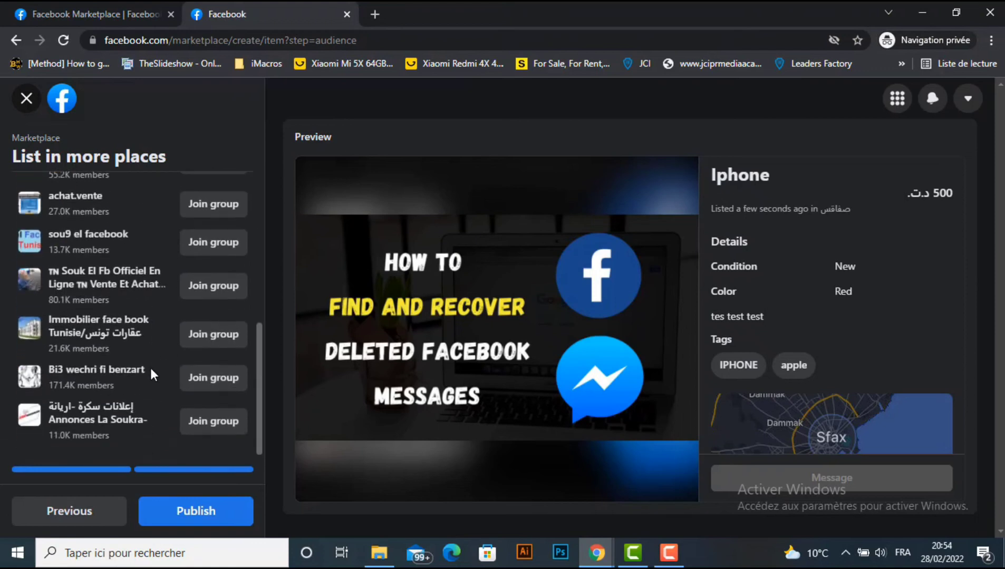
{"action": "left_click", "coordinate": [191, 510]}
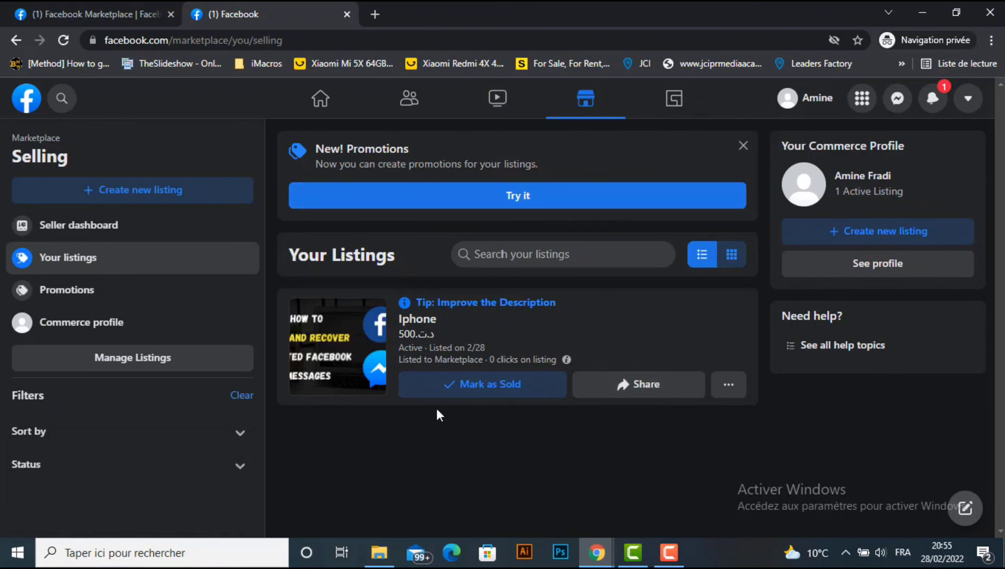
{"action": "left_click", "coordinate": [738, 387]}
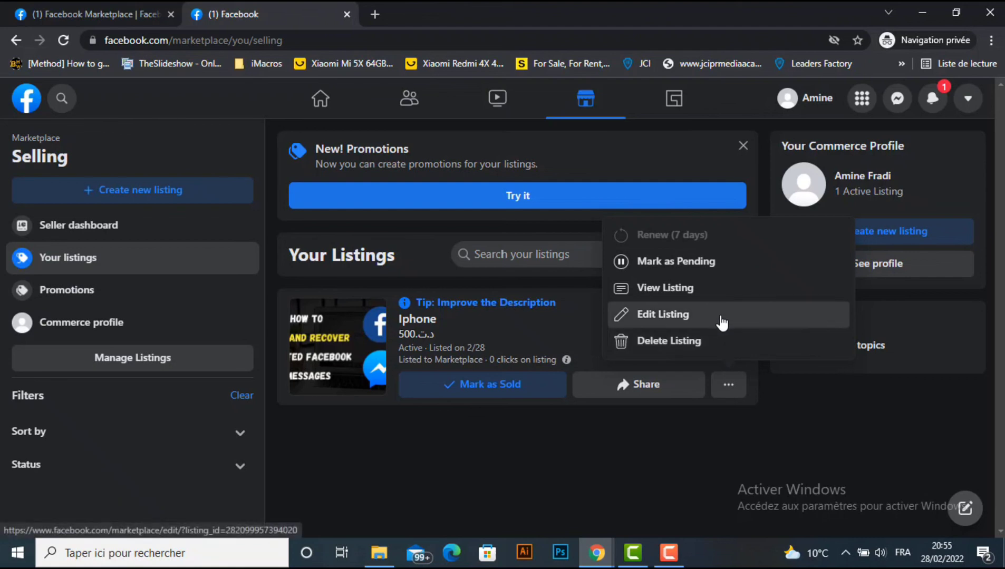
{"action": "left_click", "coordinate": [722, 444]}
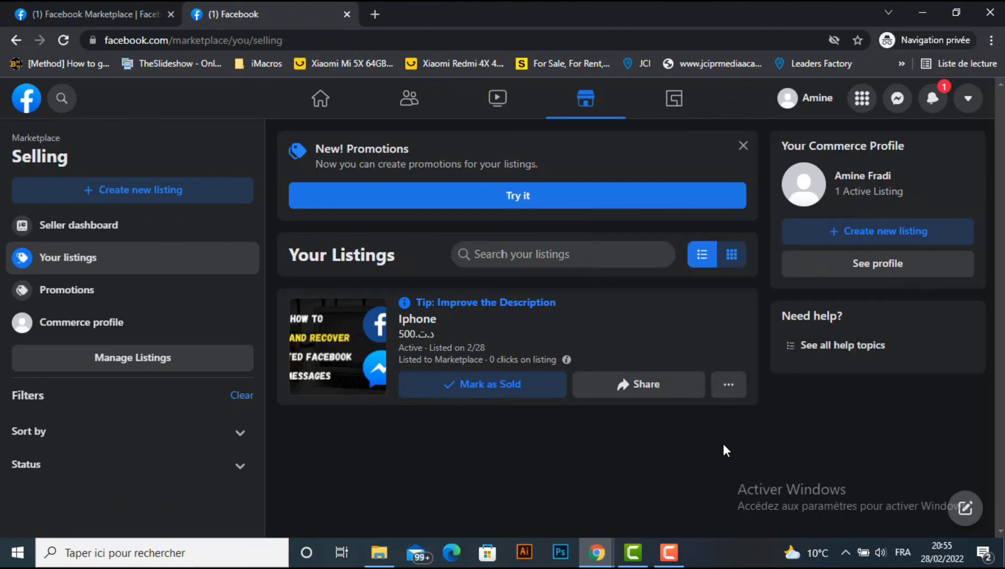
Delete the Iphone listing and answer the sale question with "Yes, sold elsewhere".
{"action": "left_click", "coordinate": [729, 386]}
{"action": "left_click", "coordinate": [705, 343]}
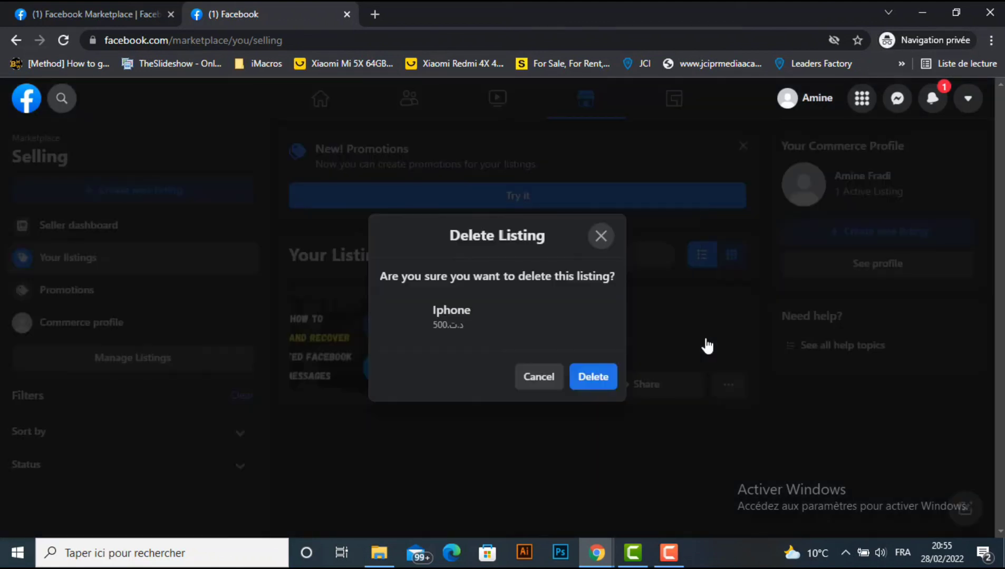
{"action": "left_click", "coordinate": [593, 384]}
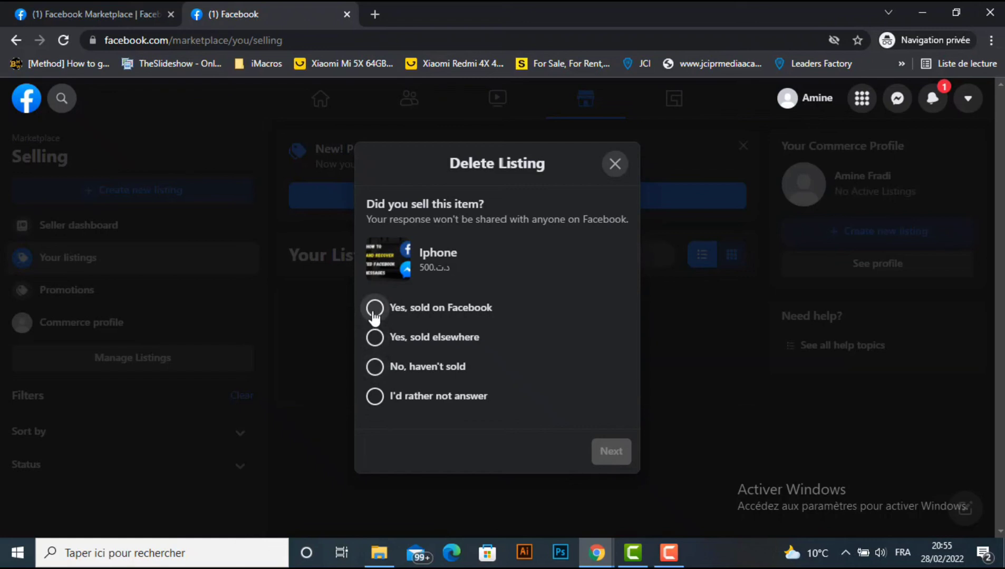
{"action": "left_click", "coordinate": [371, 340]}
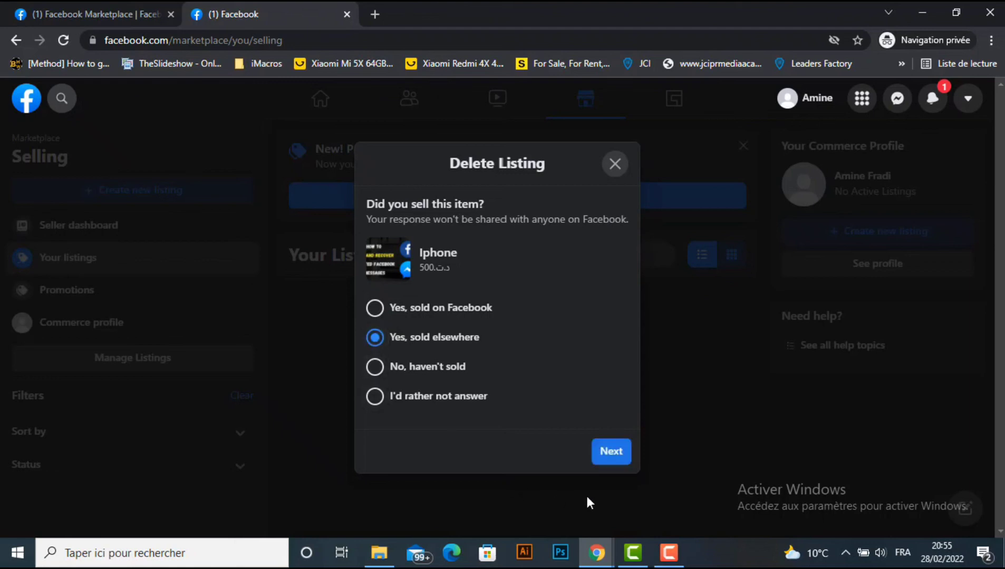
{"action": "left_click", "coordinate": [611, 455]}
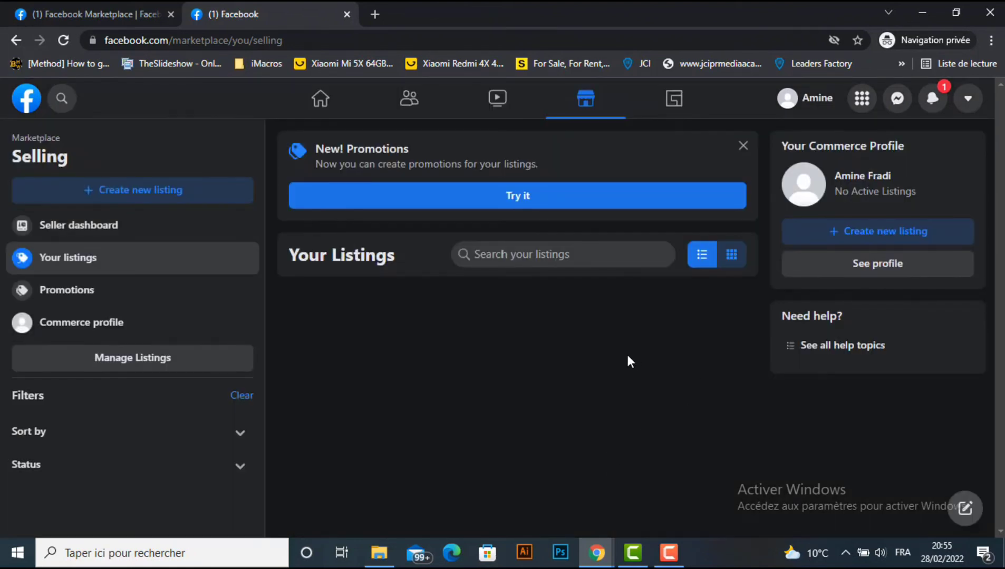